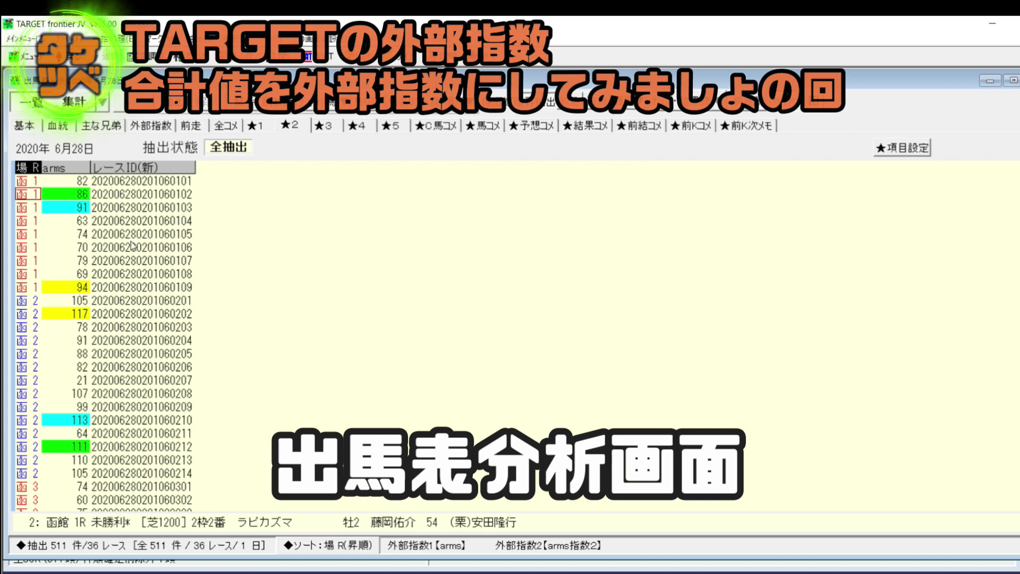
- Review the display items selected for the ★2 list, then close the item settings
click(910, 147)
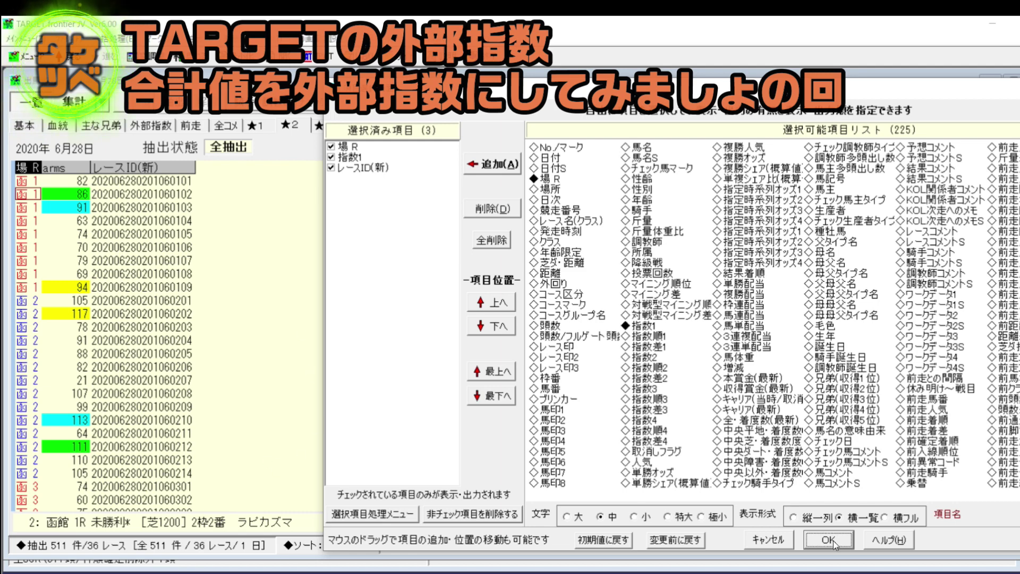
click(808, 545)
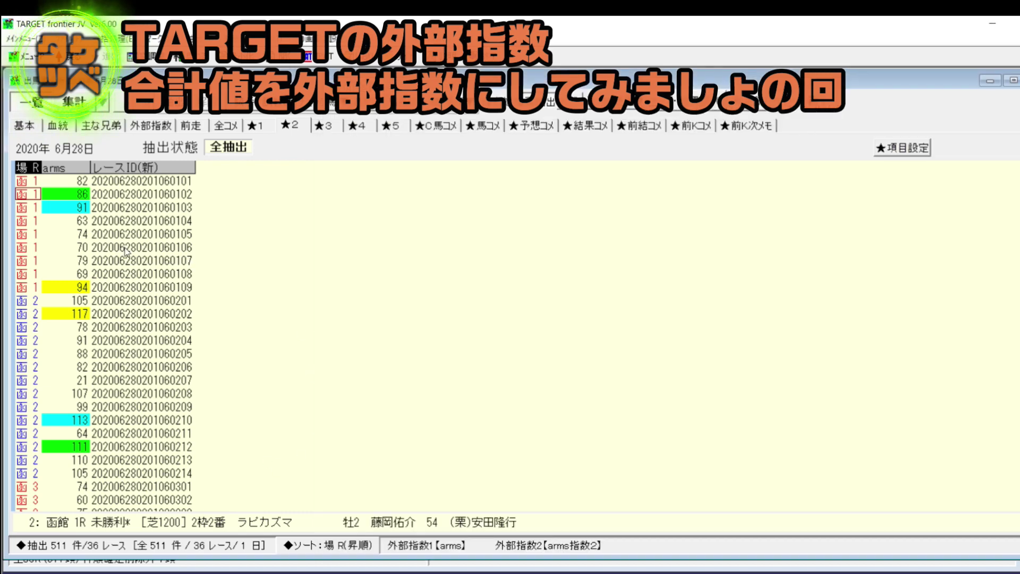
- Copy every row of the extracted list, with 場 R, arms and レースID(新), to the clipboard in CSV/Excel format
click(82, 185)
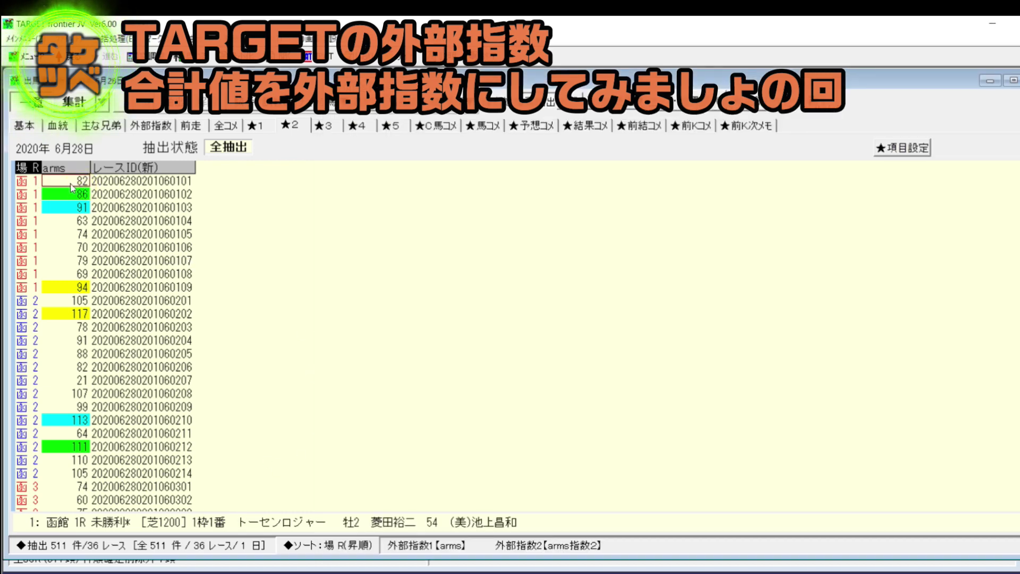
drag(70, 184, 75, 429)
click(81, 292)
scroll(80, 294, up, 4)
scroll(82, 298, up, 5)
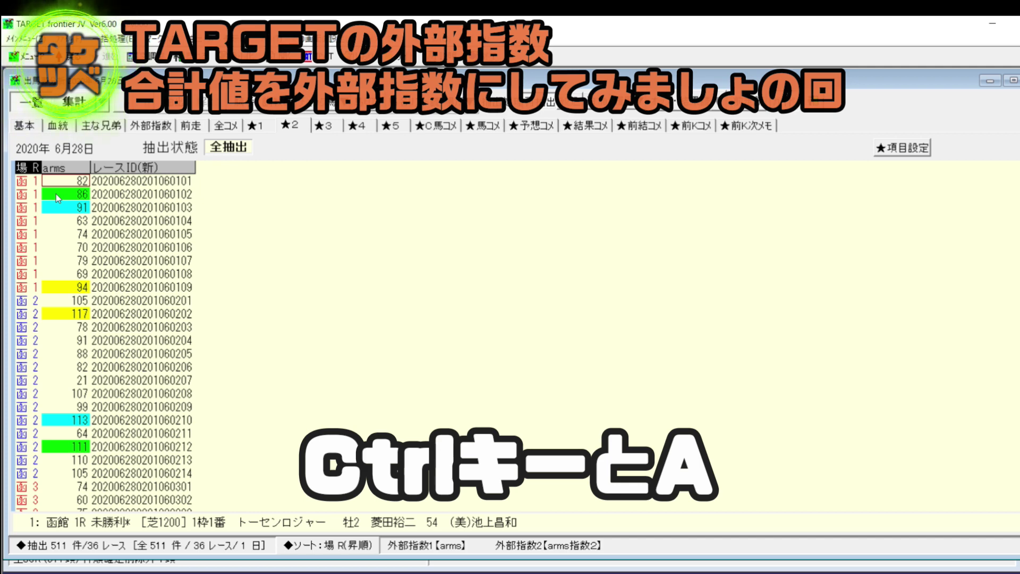
key(ctrl+a)
right_click(76, 196)
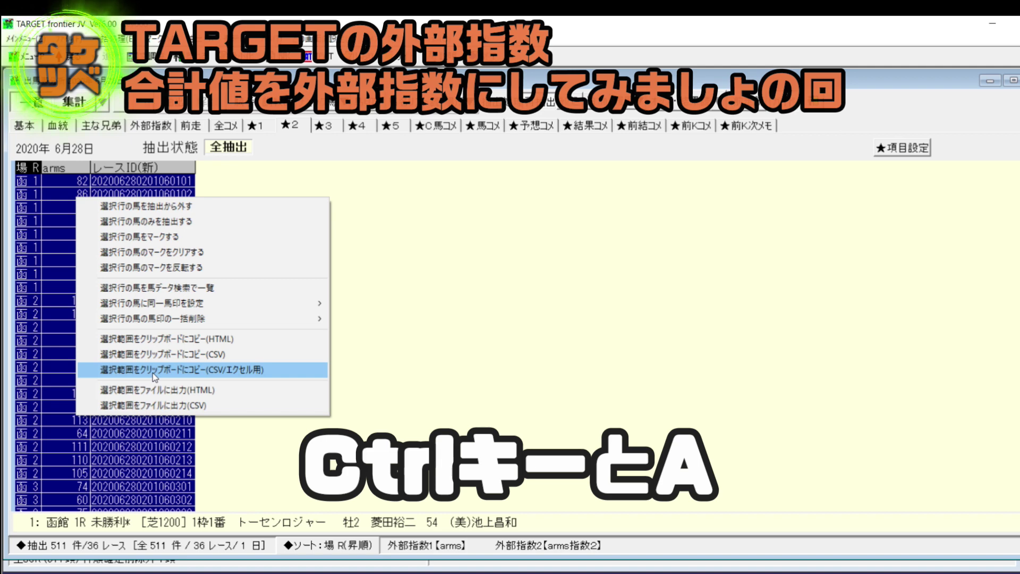
click(262, 370)
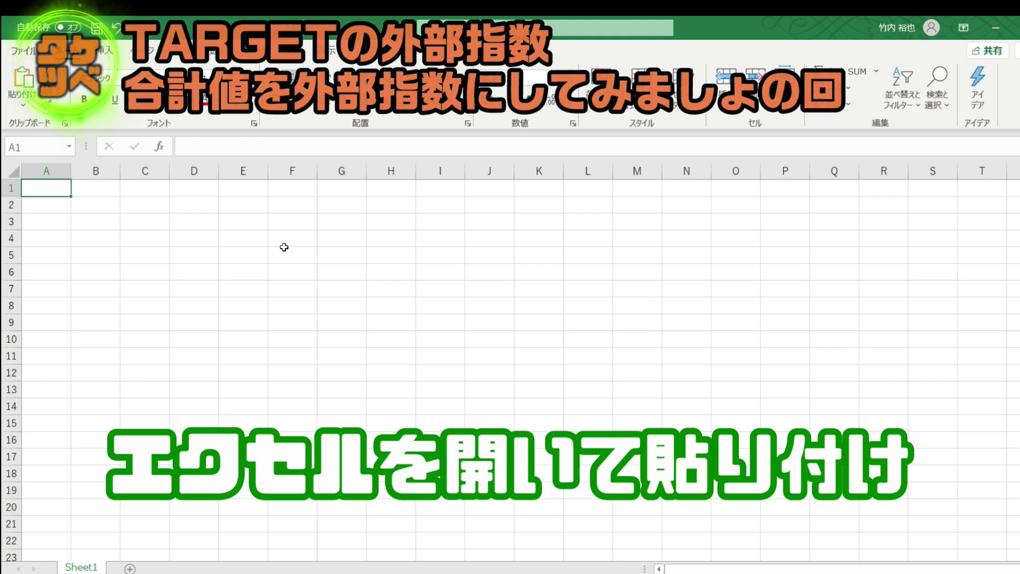
key(ctrl+v)
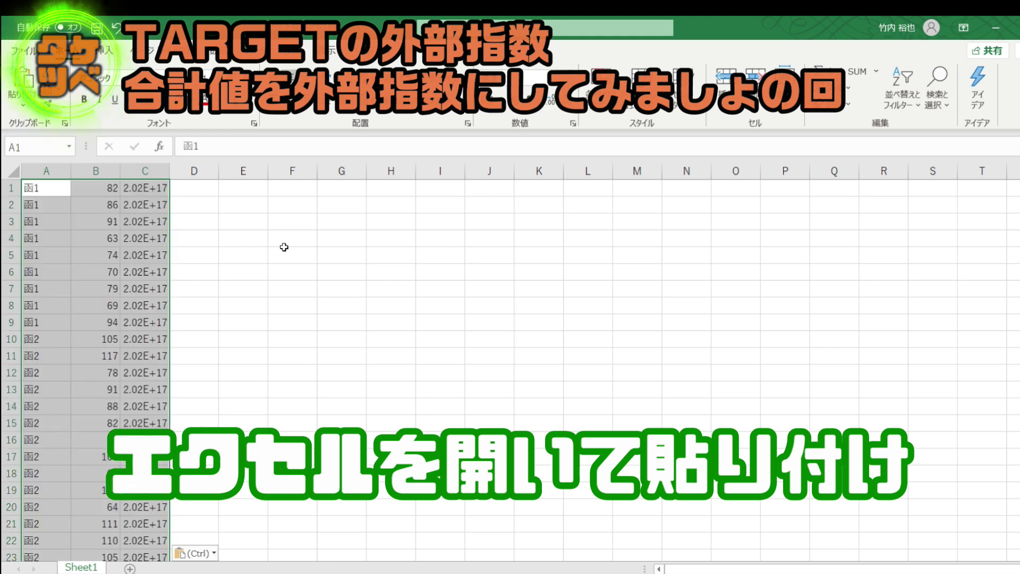
double_click(170, 171)
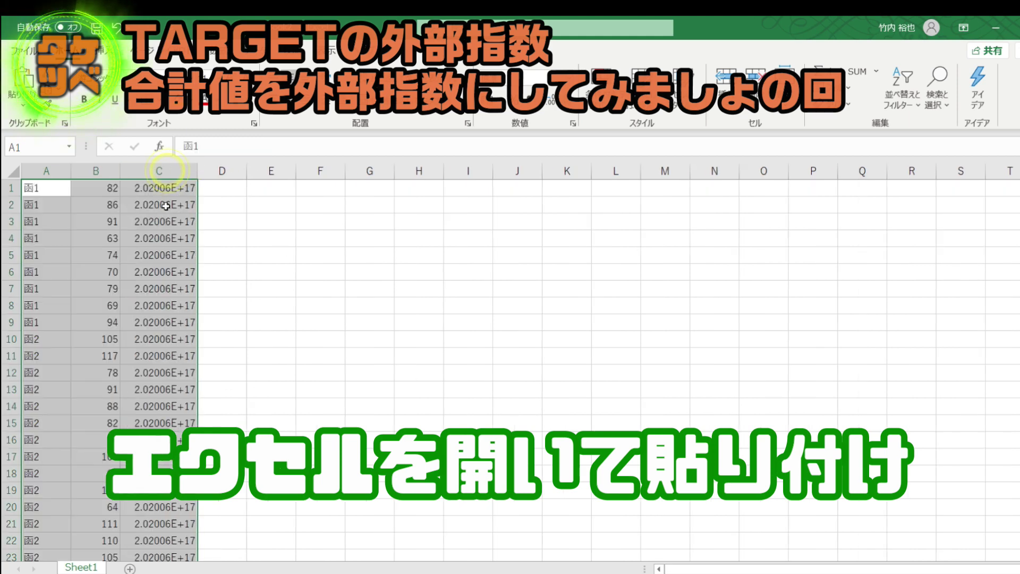
click(117, 27)
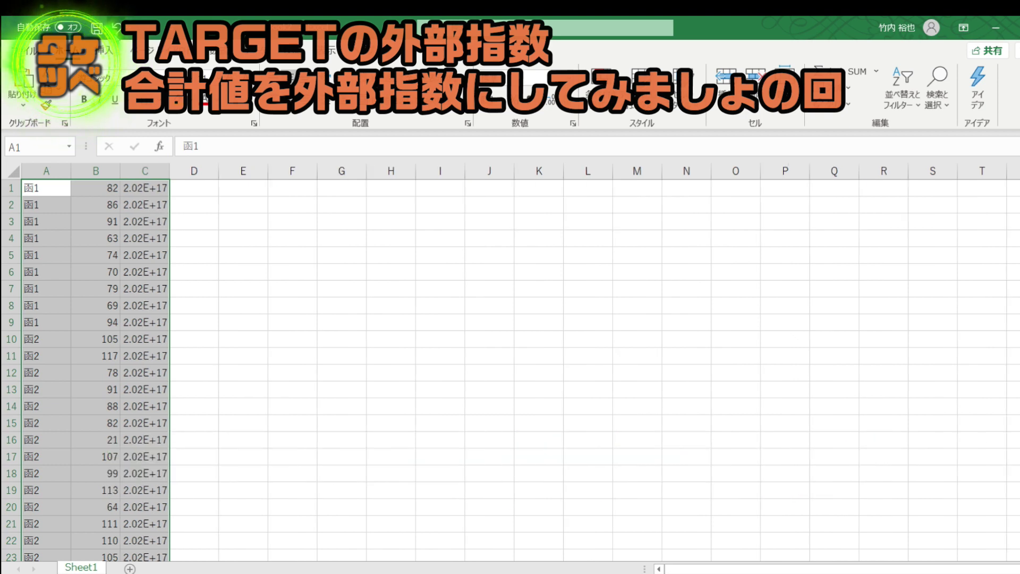
click(116, 28)
- In the blank Excel sheet, set the cell format of the whole column C to text (文字列)
click(150, 169)
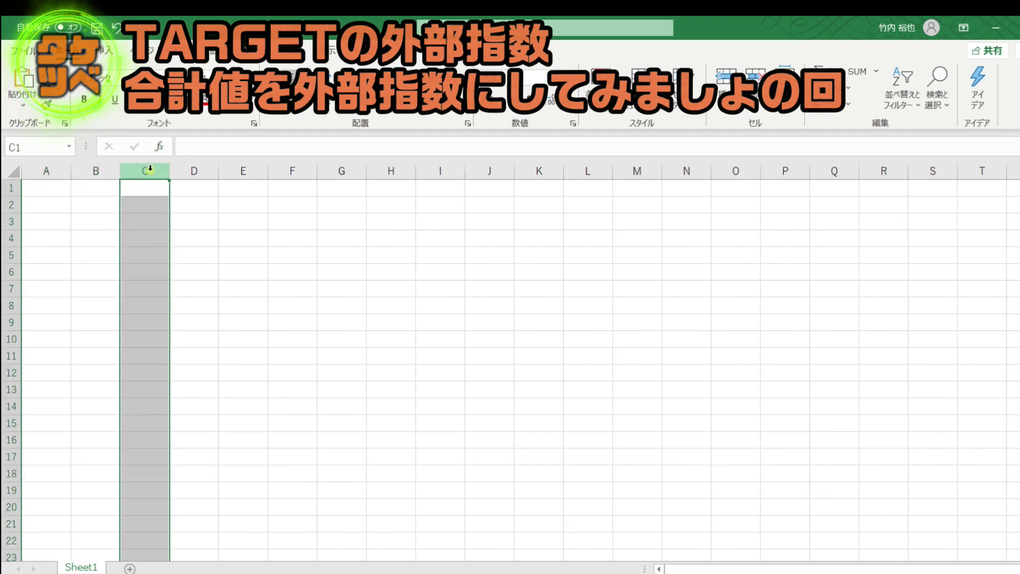
right_click(151, 169)
click(223, 346)
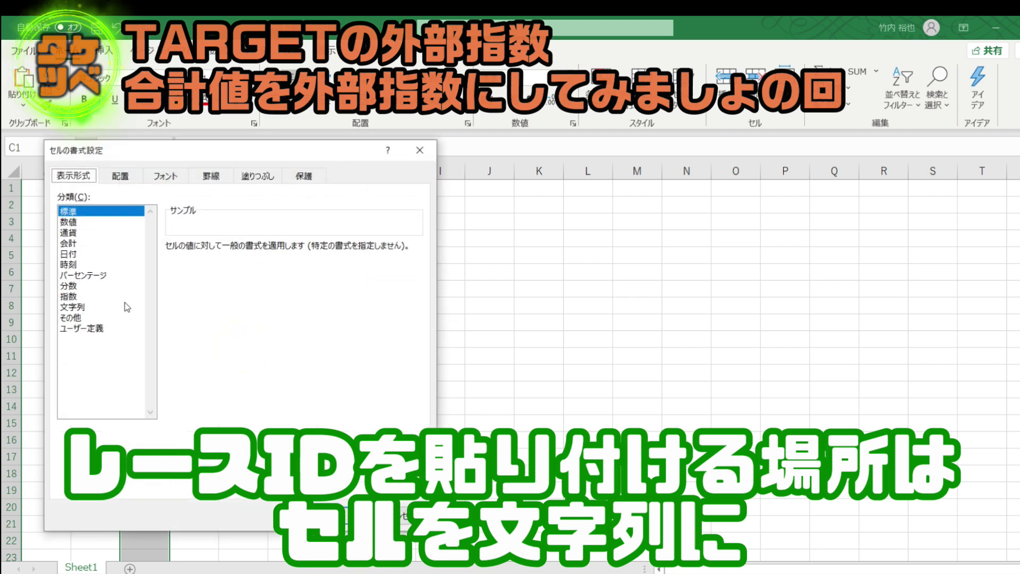
click(79, 307)
key(Return)
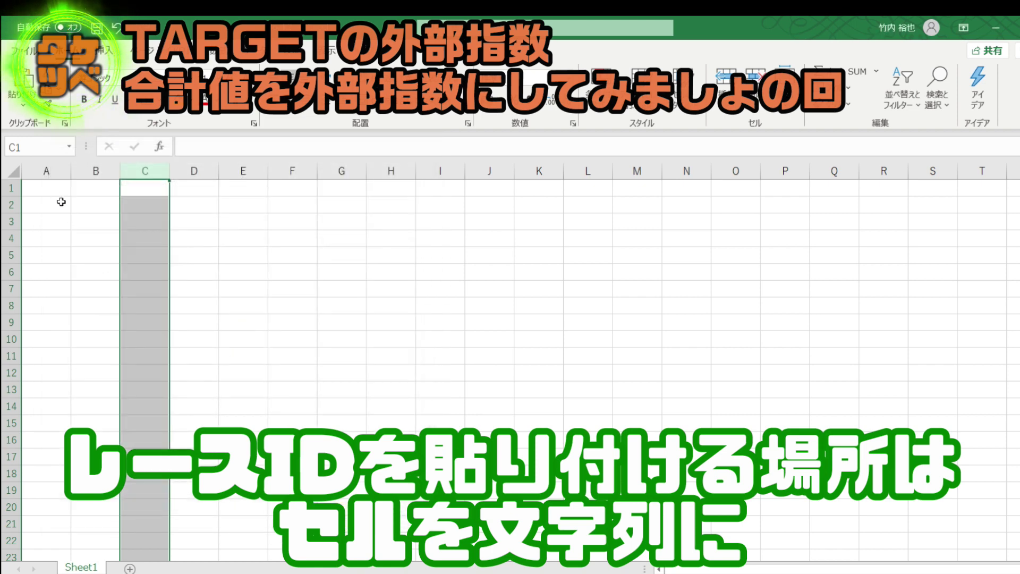
- Paste the copied race list at cell A1 and widen column C to fit the full race IDs
click(53, 188)
key(ctrl+v)
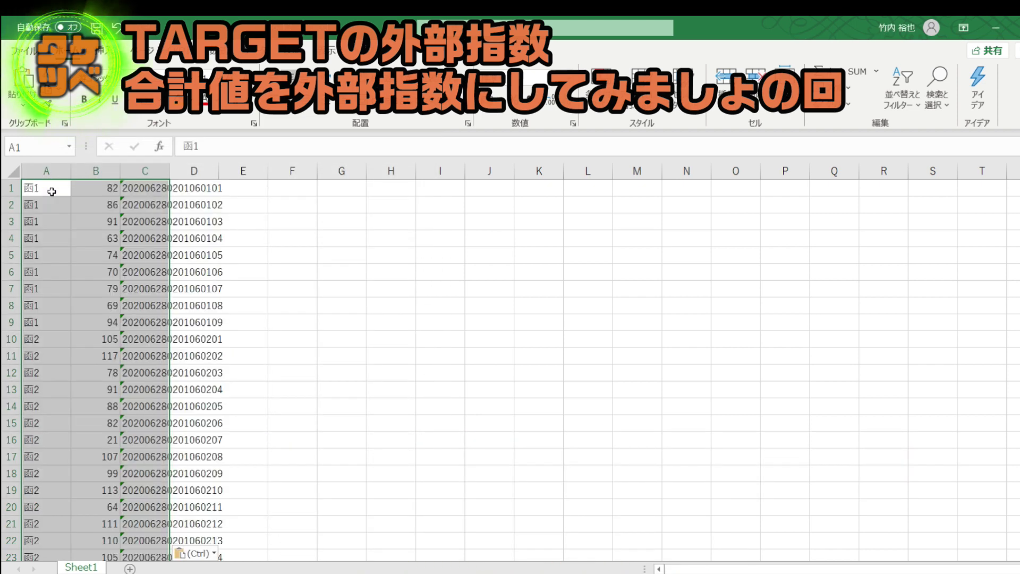
drag(169, 168, 227, 167)
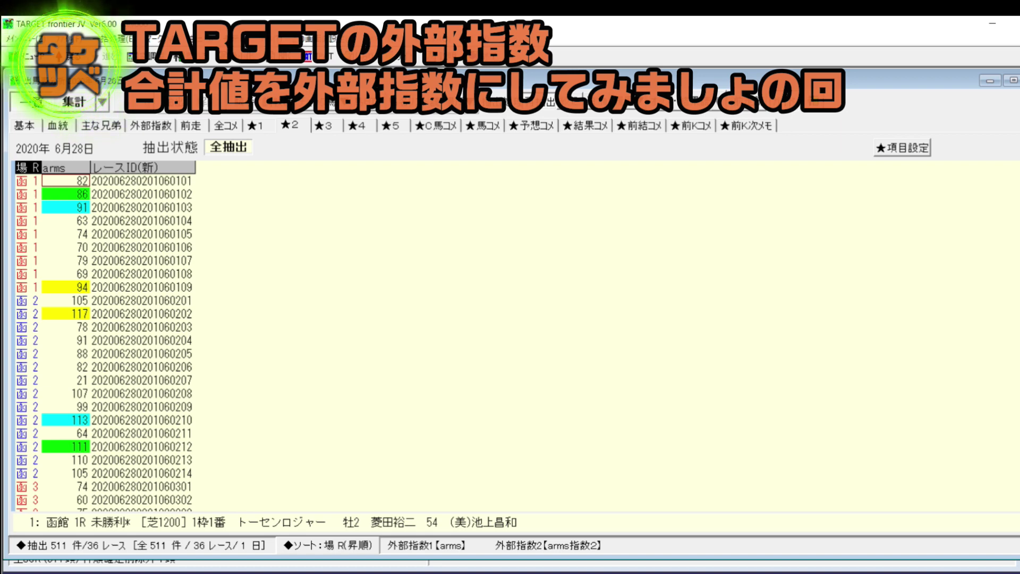
- Switch to TARGET frontier JV and filter the list to horses ranked 1～3位 in 外部指数1
click(196, 38)
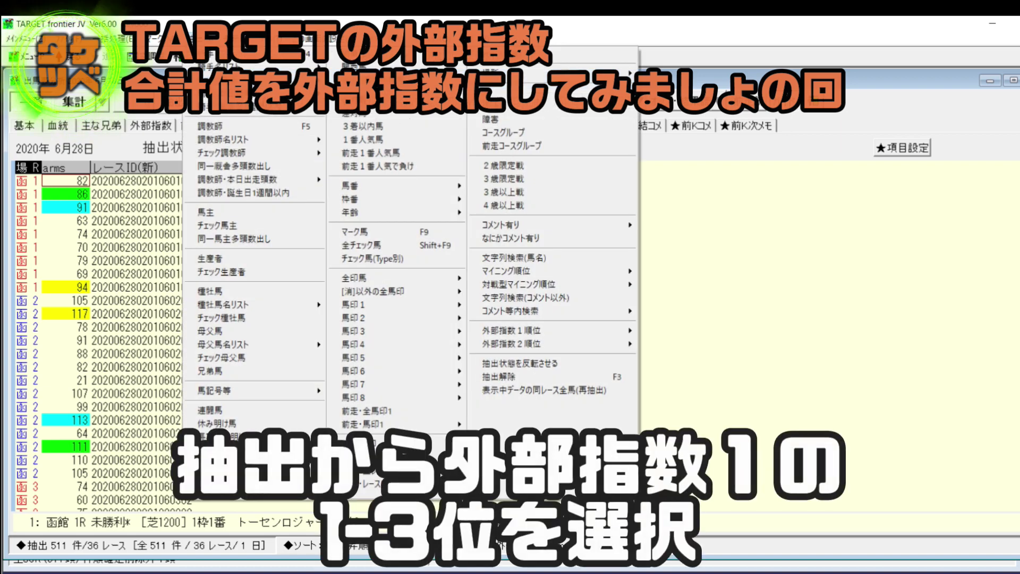
mouse_move(511, 328)
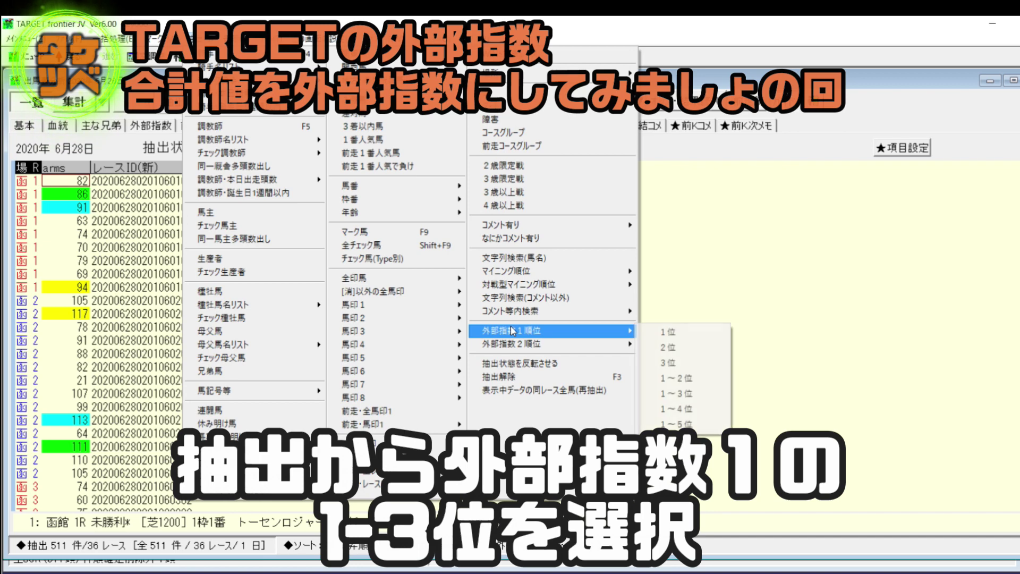
click(718, 395)
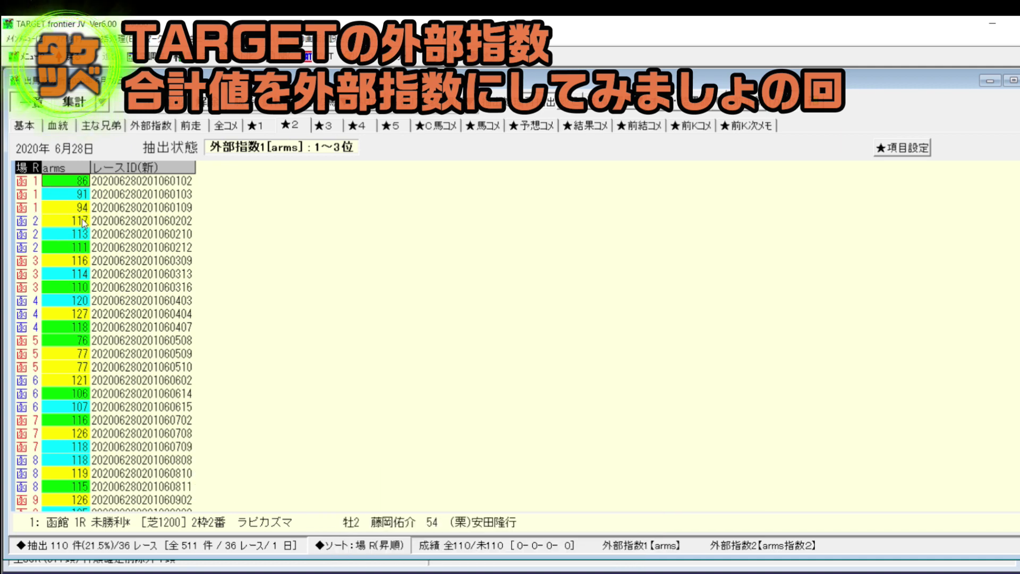
- Copy only the 場 R and arms columns for all filtered rows to the clipboard in CSV/Excel format
click(22, 183)
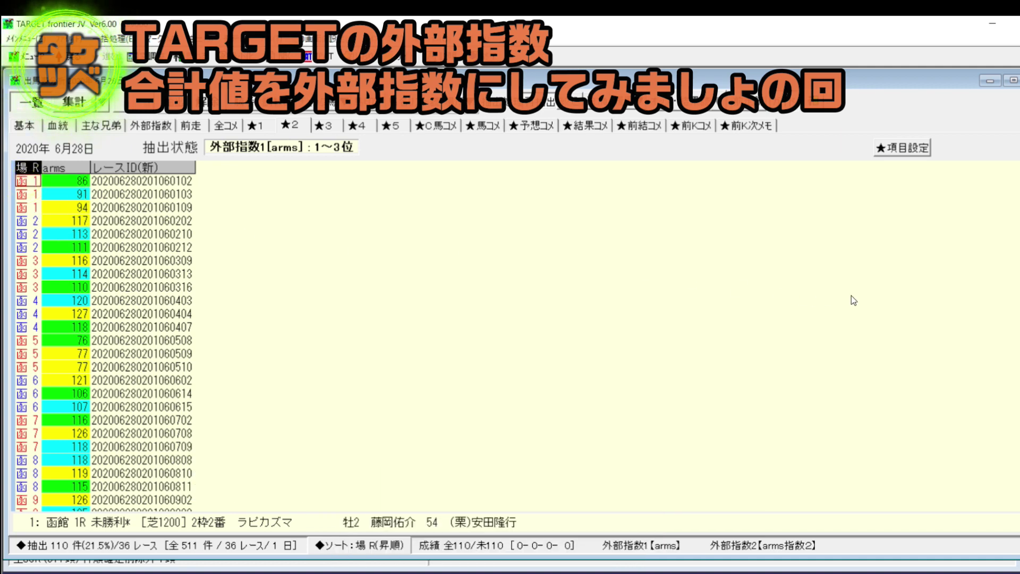
scroll(106, 340, down, 20)
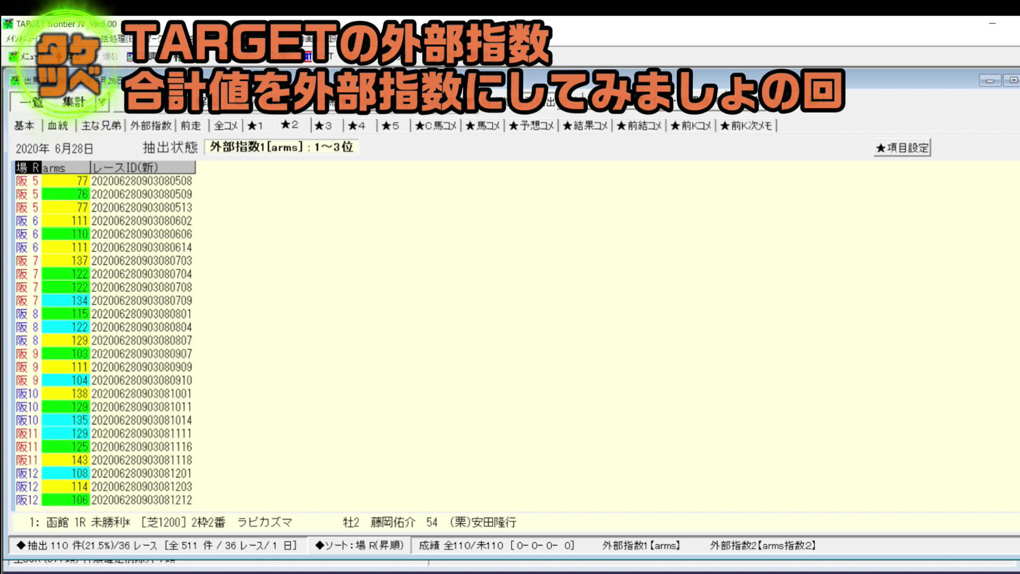
shift+click(74, 504)
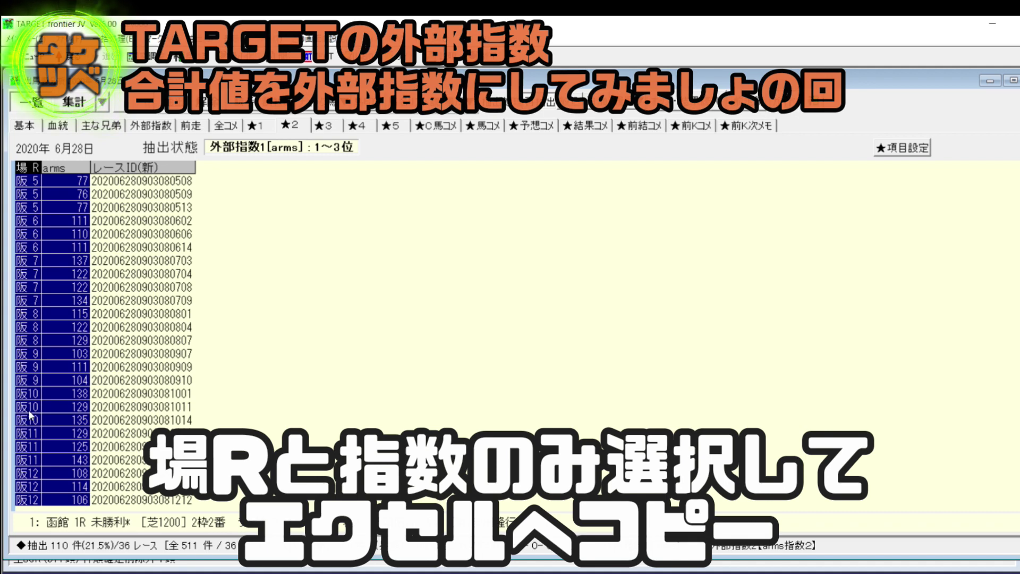
right_click(69, 388)
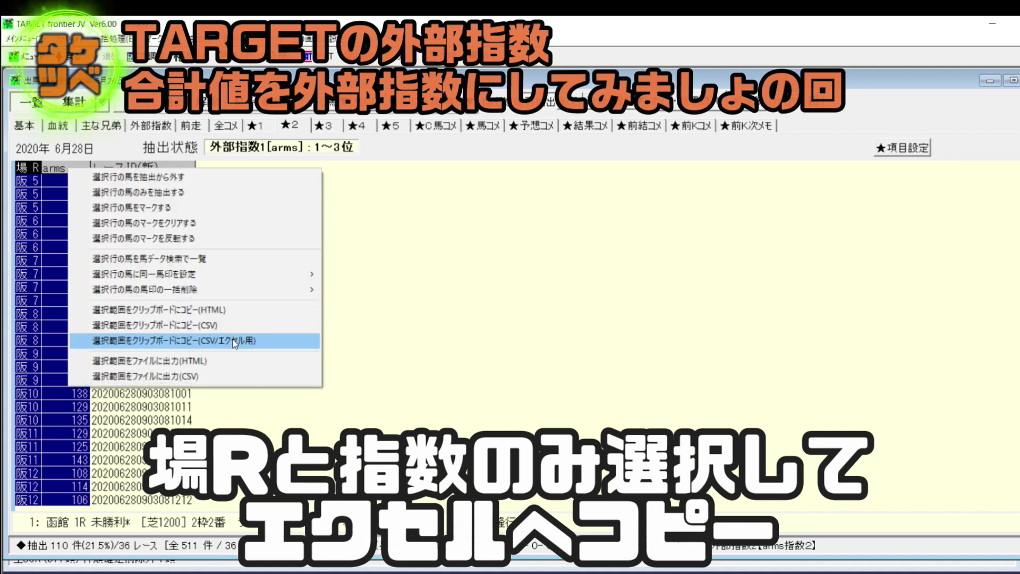
click(235, 343)
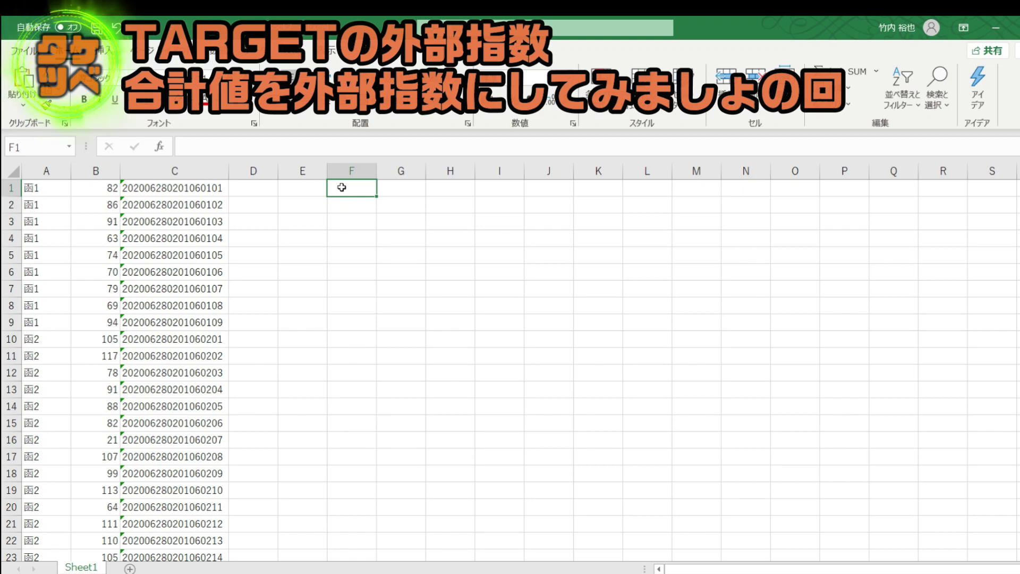
- Switch to Excel, paste the filtered 場 R and arms data at F1, and paste the racecourse and race-number list at K1
key(ctrl+v)
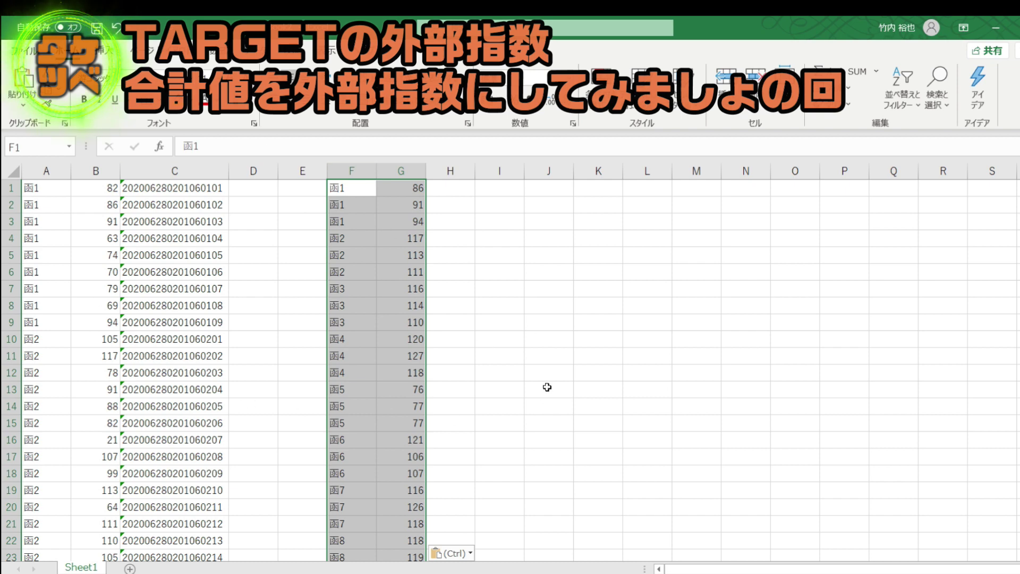
click(591, 192)
key(ctrl+v)
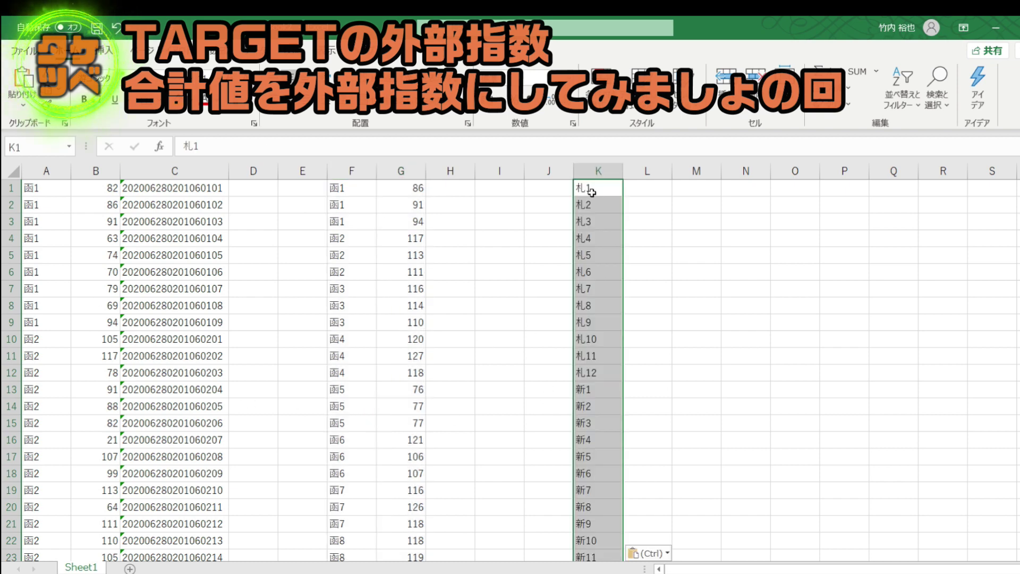
- Examine the racecourse and race-number labels in column K from 札1 through 京12
click(591, 191)
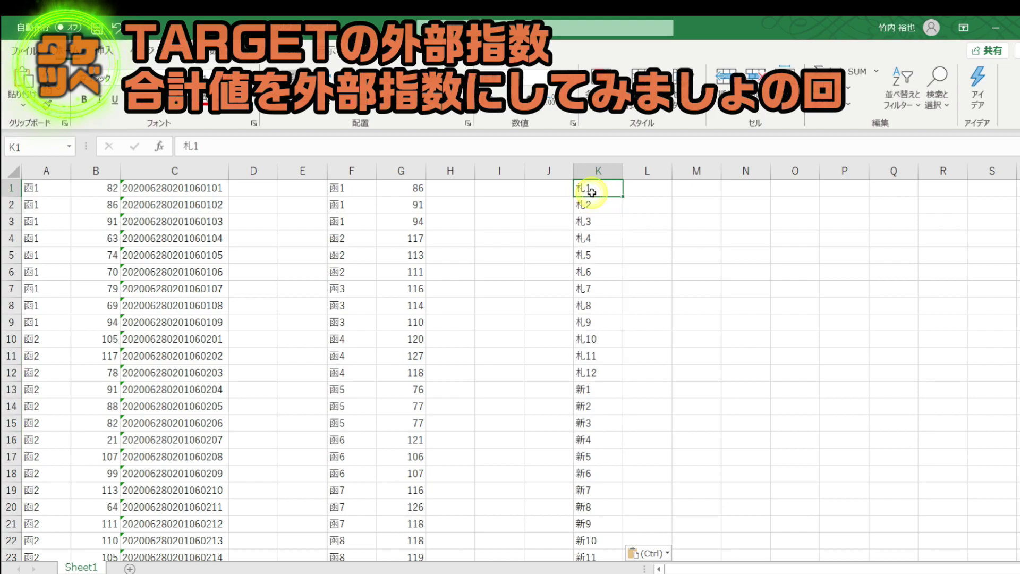
drag(587, 186, 611, 423)
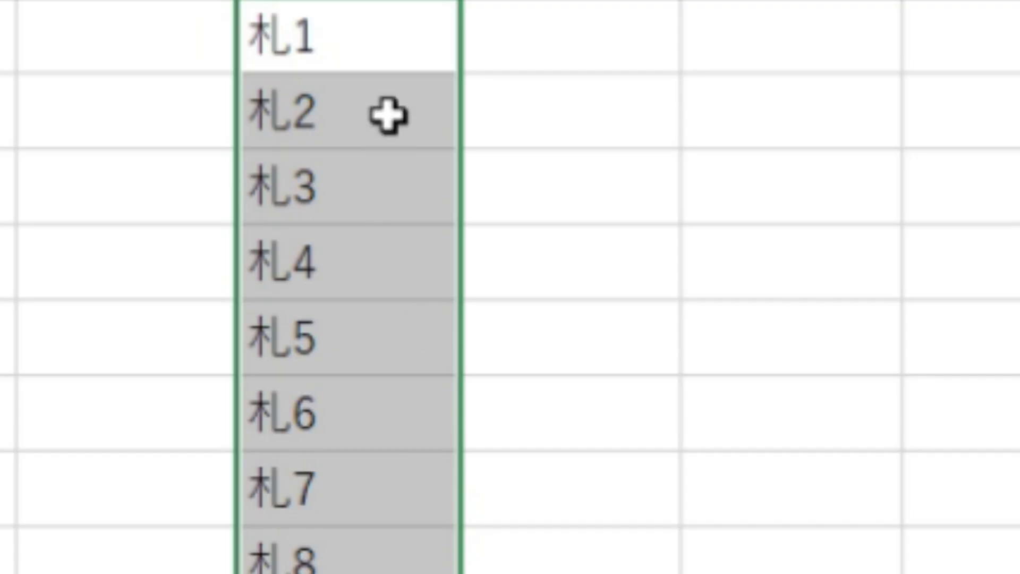
click(604, 187)
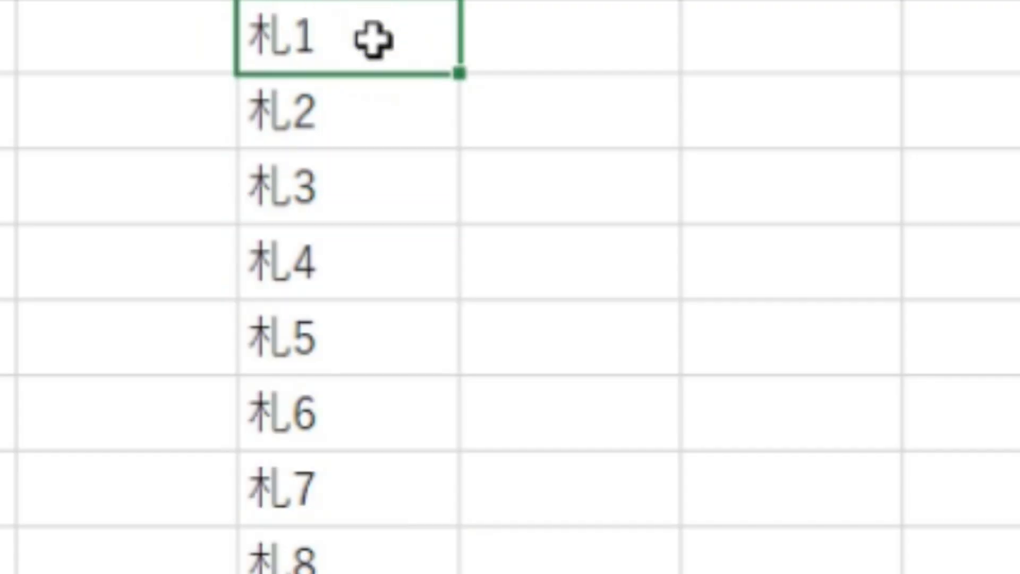
scroll(374, 40, down, 17)
scroll(374, 40, down, 12)
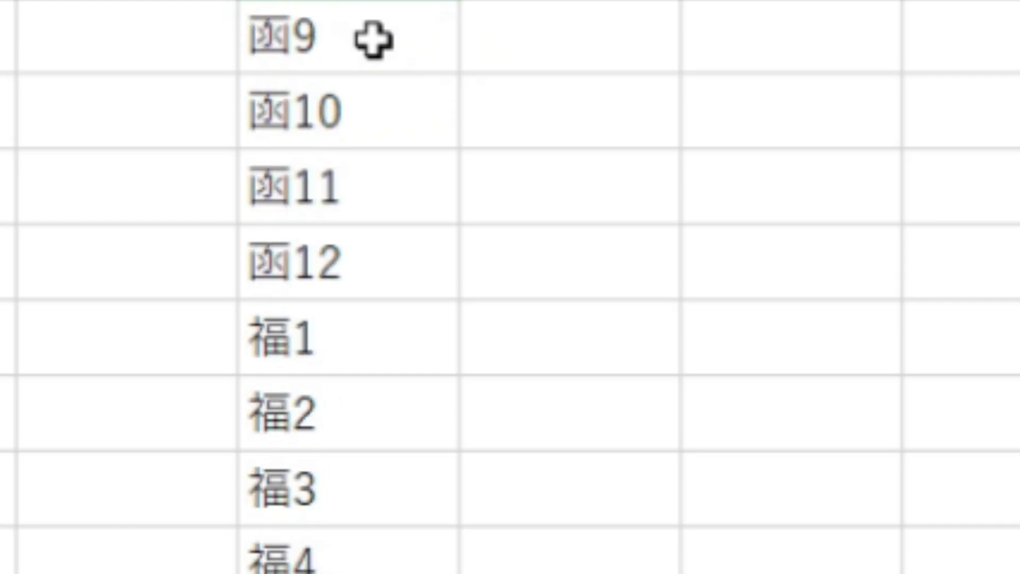
scroll(373, 193, down, 3)
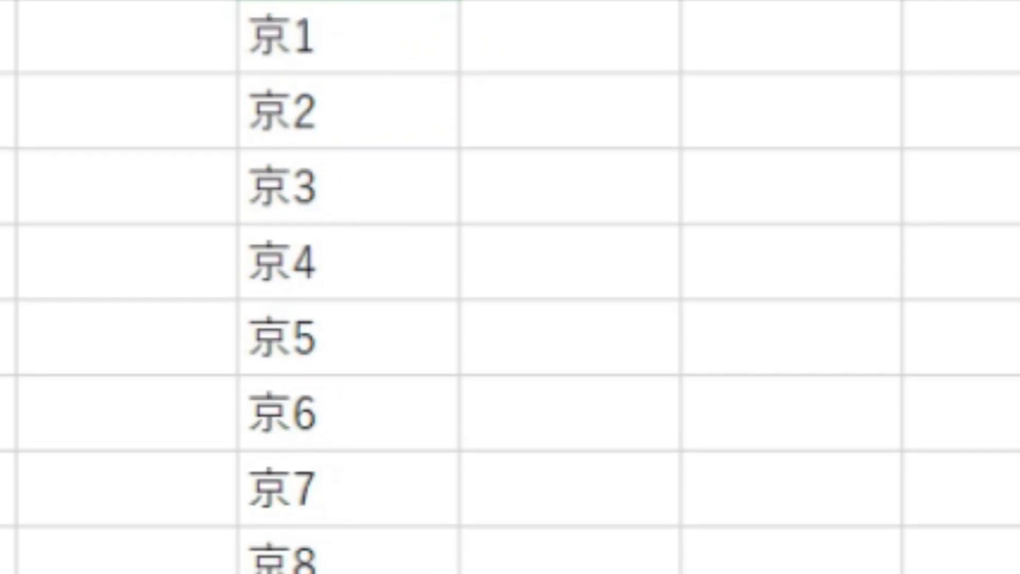
drag(341, 573, 341, 1)
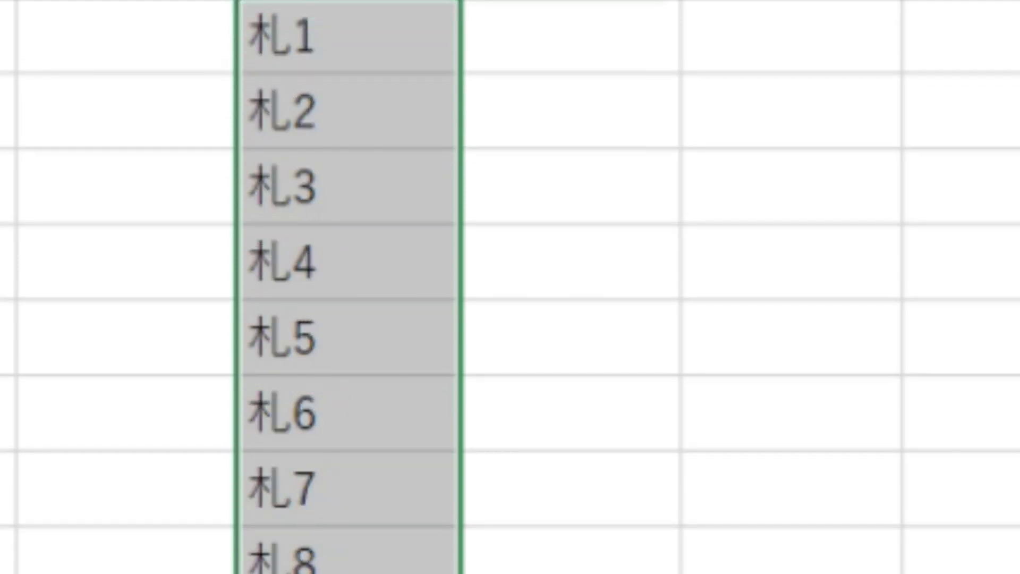
click(424, 43)
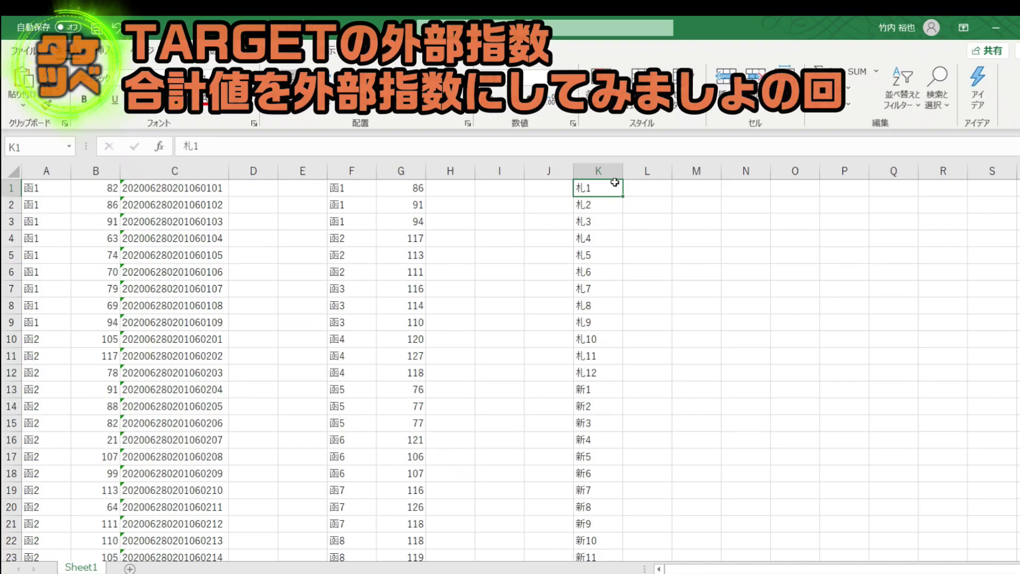
scroll(424, 16, down, 9)
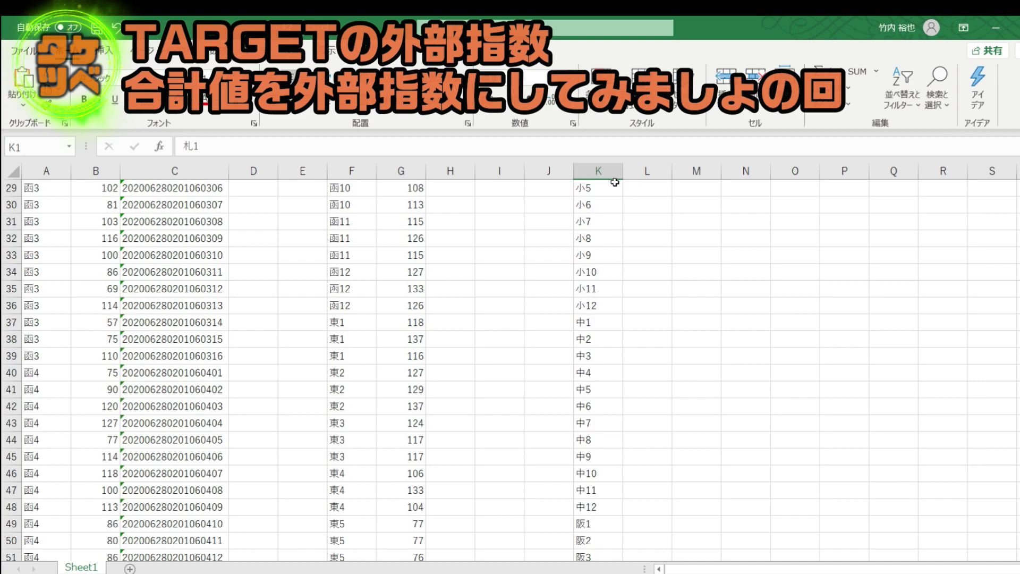
scroll(615, 183, down, 20)
drag(599, 442, 609, 118)
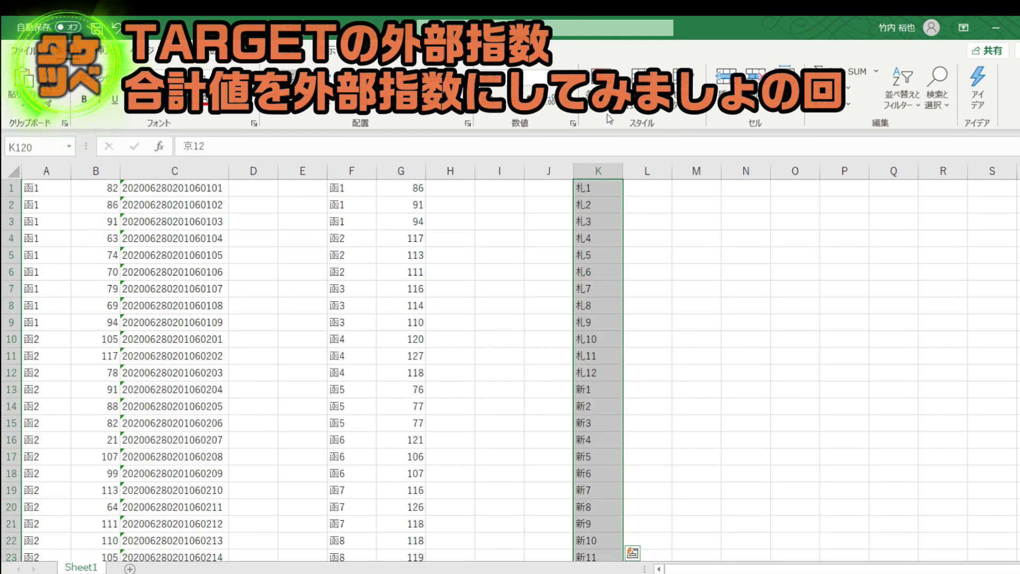
- Enter the formula =SUMIF($F$1:$F$150,K1,$G$1:$G$150) in cell L1
click(604, 202)
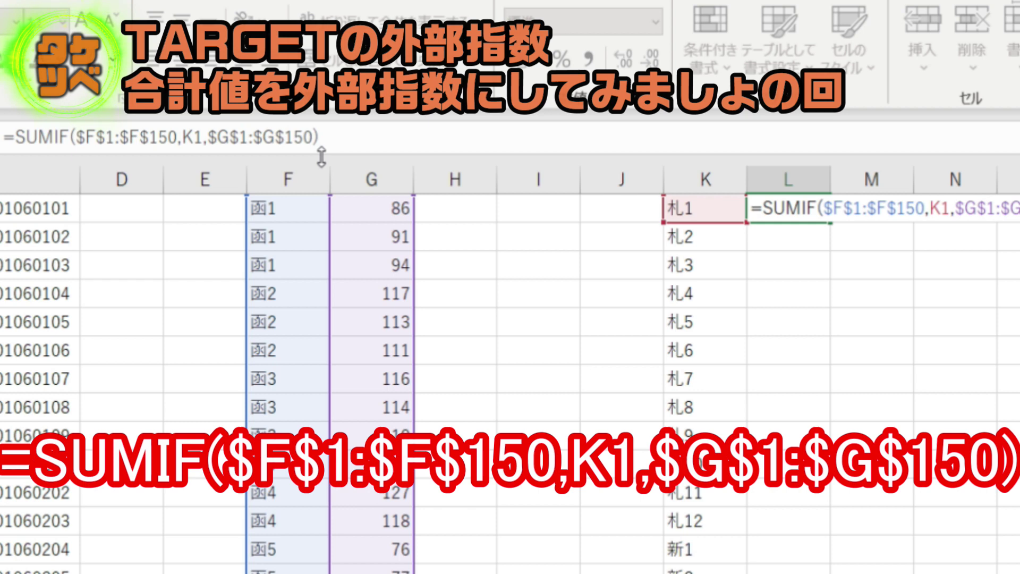
key(Return)
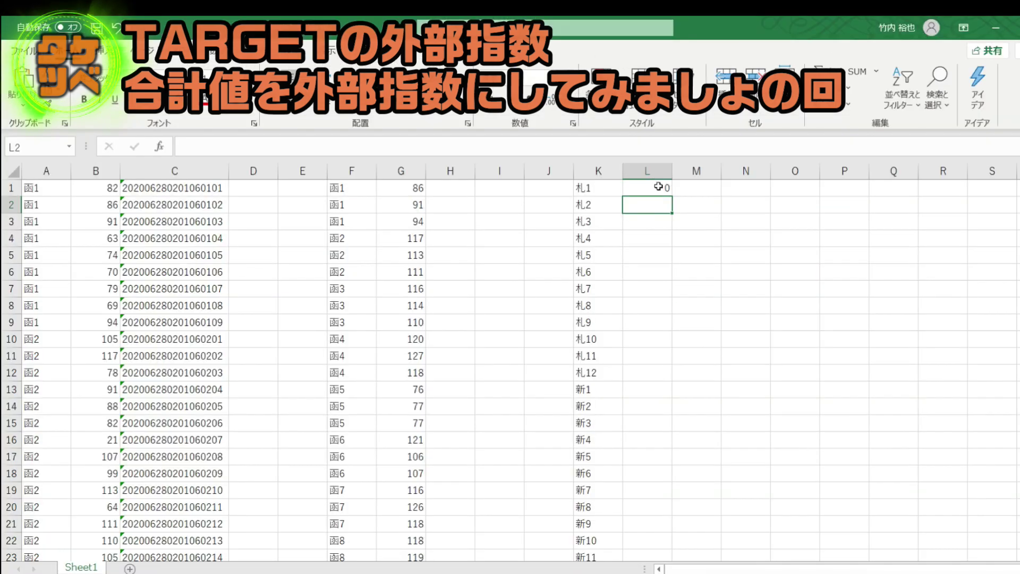
- Examine how the SUMIF search range $F$1:$F$150 in L1 covers the racecourse and race-number entries in column F
double_click(807, 207)
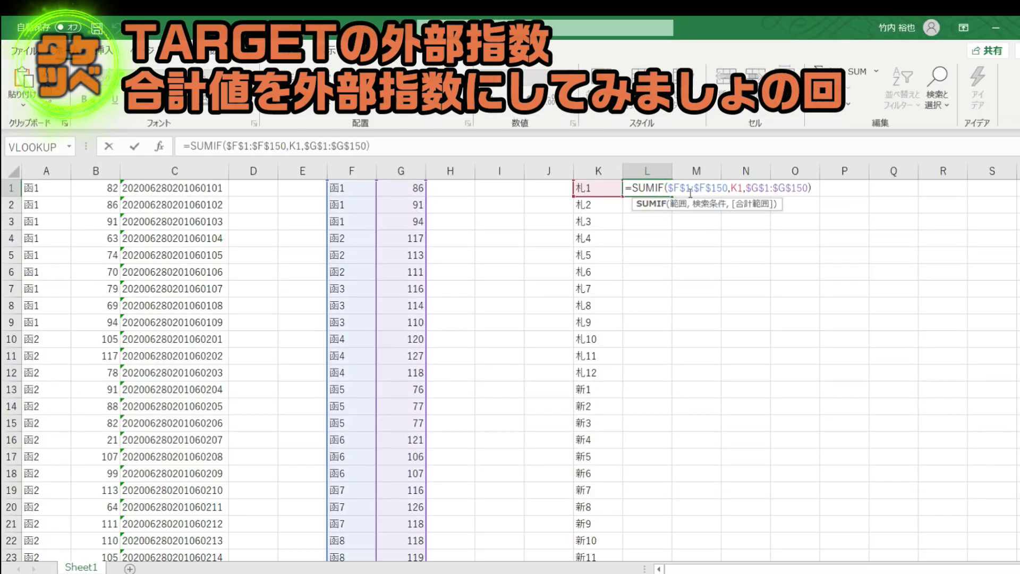
click(673, 188)
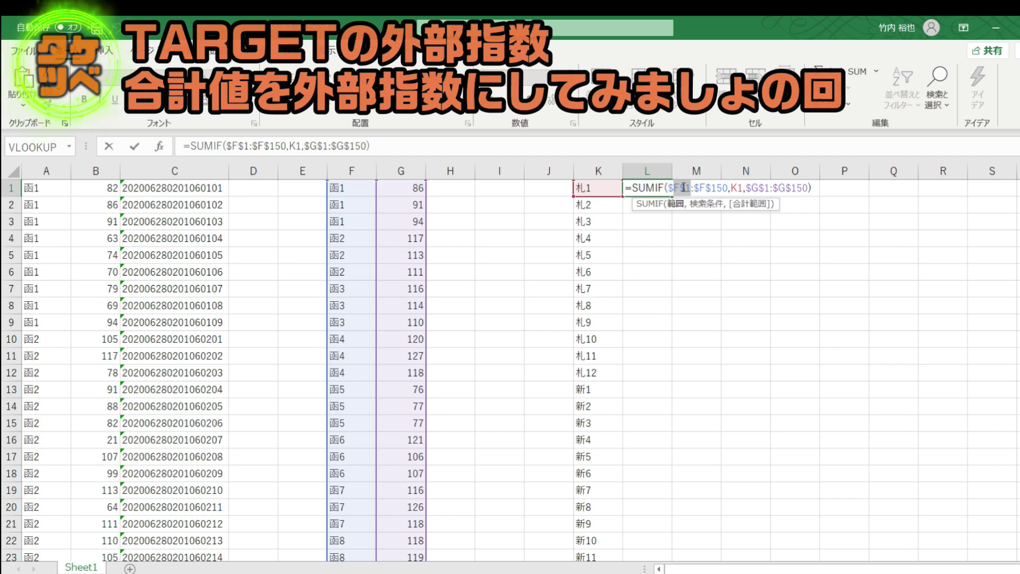
drag(670, 188, 727, 188)
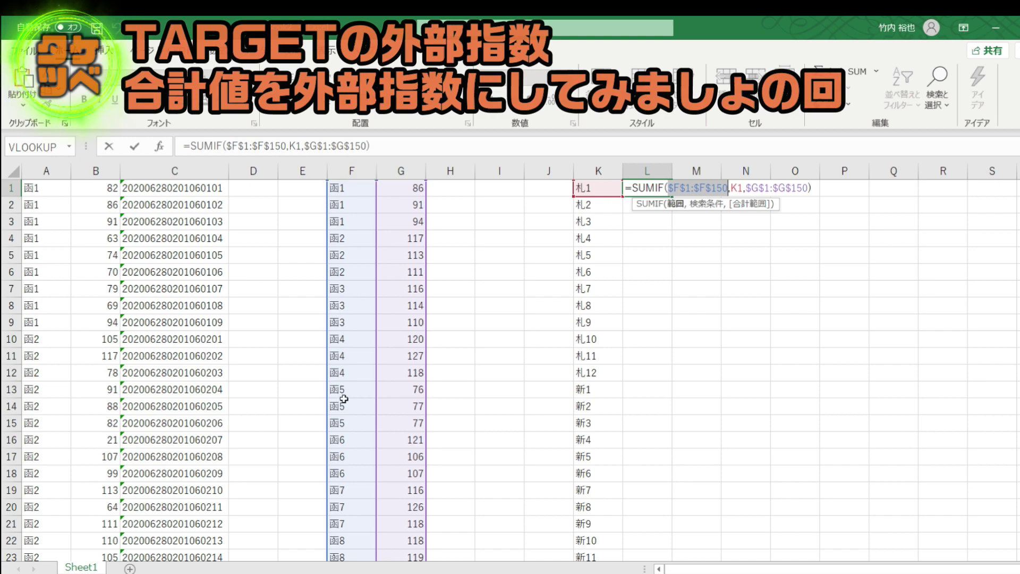
scroll(360, 188, down, 20)
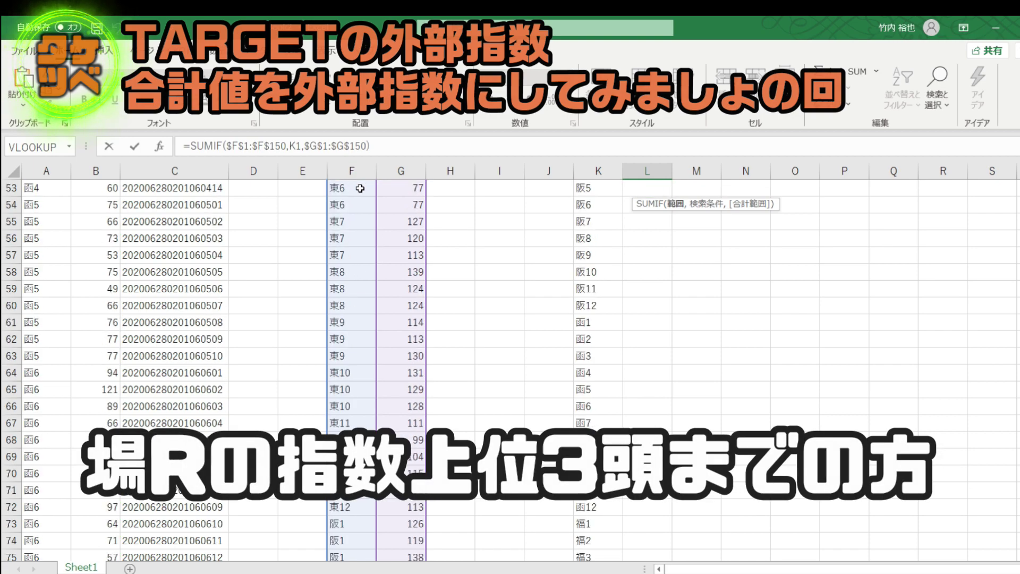
scroll(357, 190, down, 8)
scroll(350, 217, up, 3)
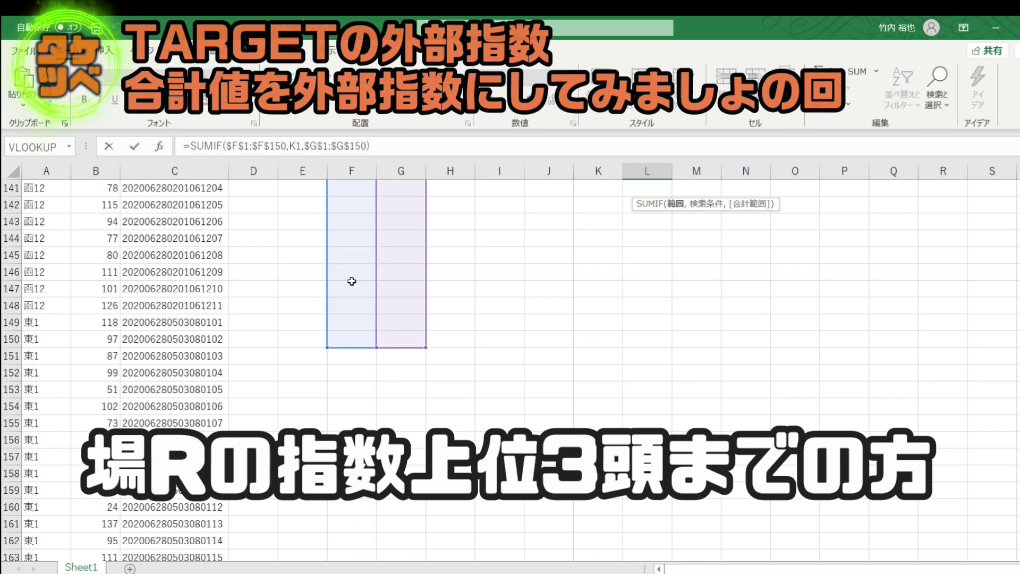
scroll(357, 340, up, 16)
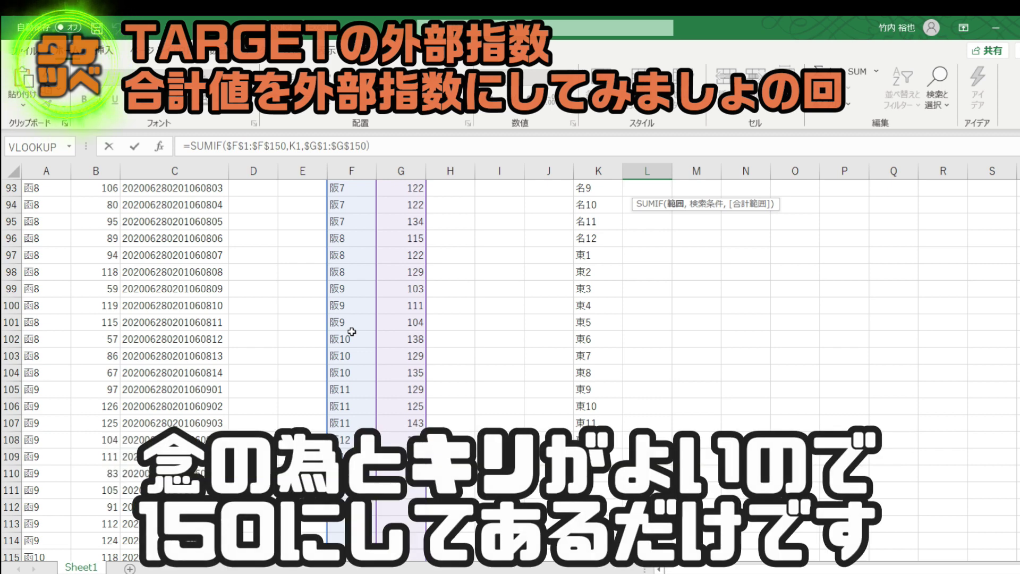
scroll(352, 332, down, 12)
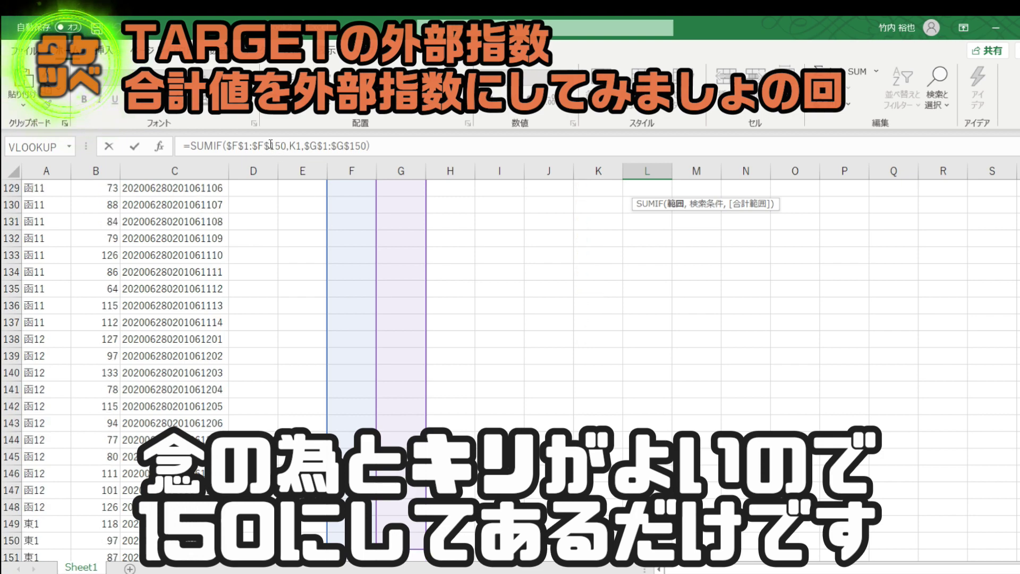
scroll(397, 260, up, 20)
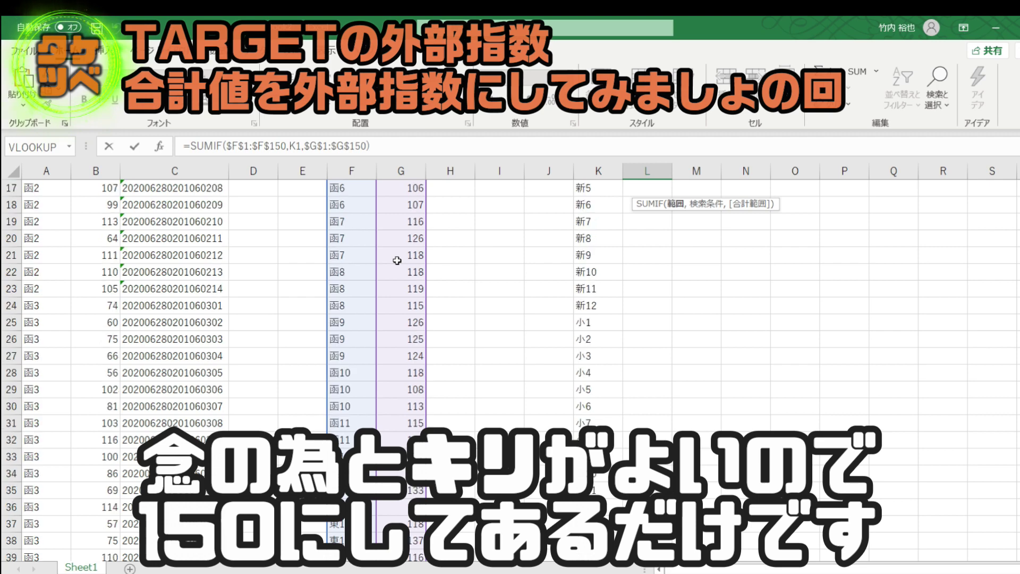
scroll(397, 261, up, 7)
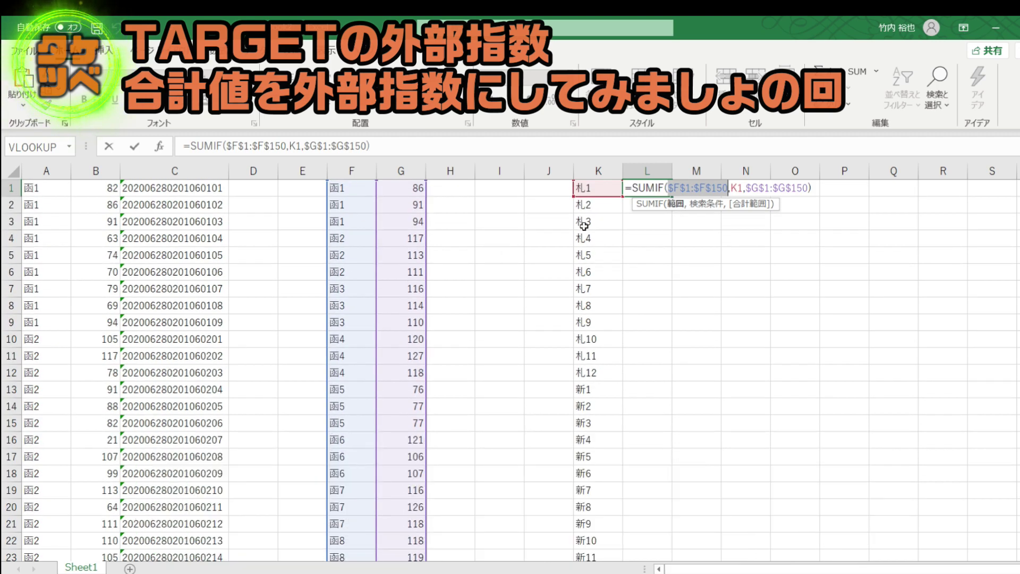
- Examine the sum range $G$1:$G$150 and the criterion K1 in L1's SUMIF formula against the sheet's data
double_click(759, 187)
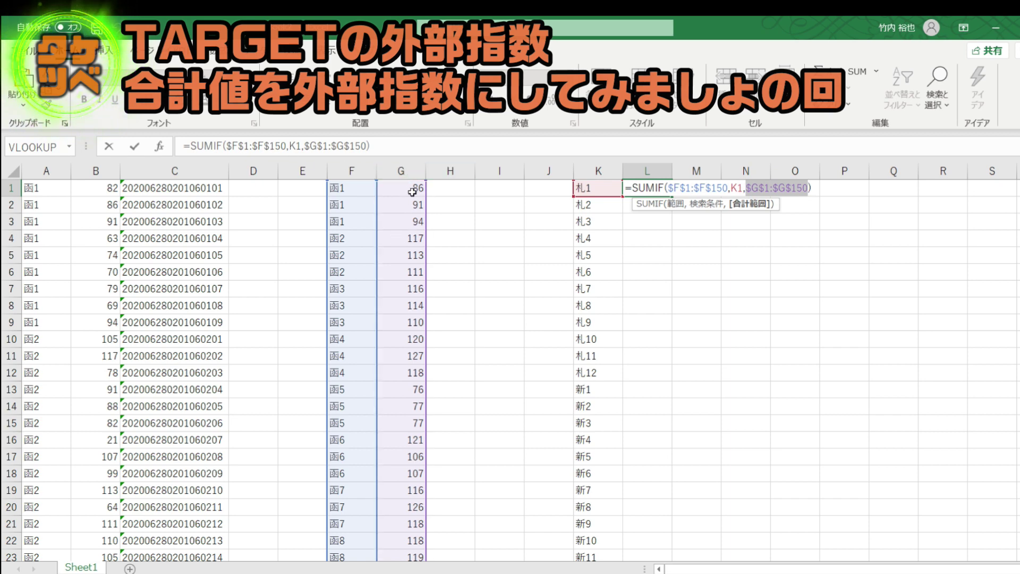
scroll(406, 215, down, 20)
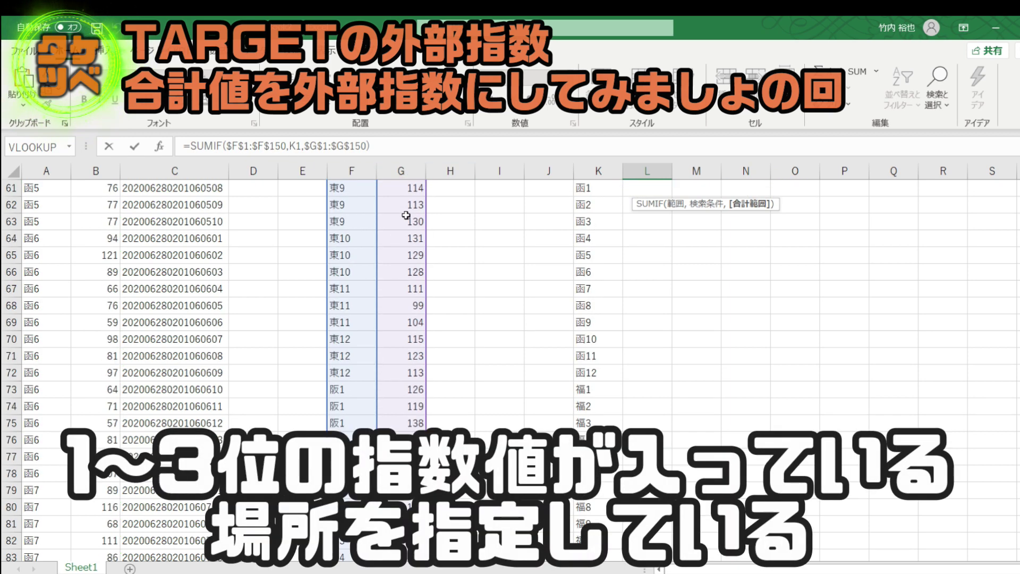
scroll(406, 218, up, 20)
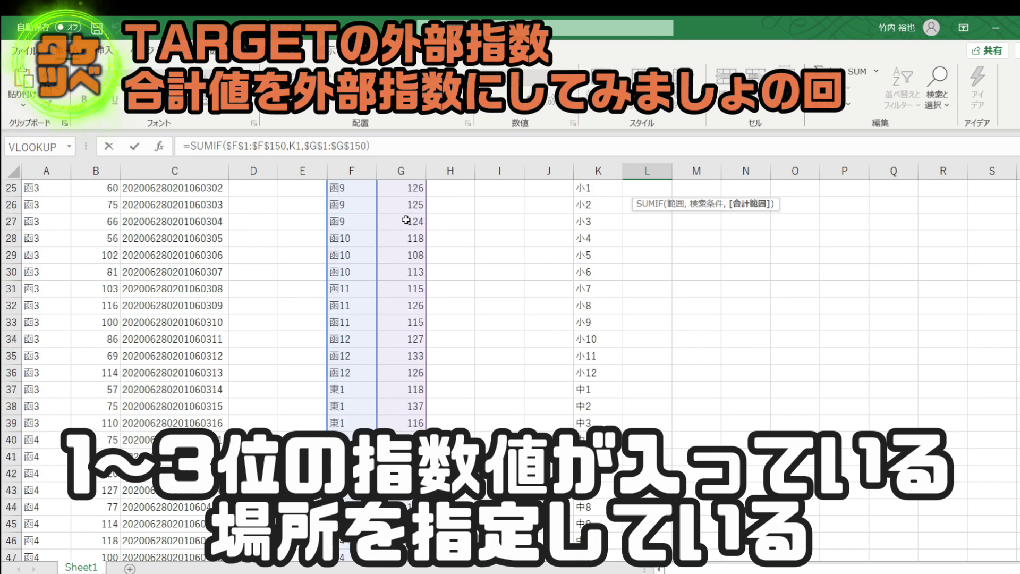
double_click(736, 187)
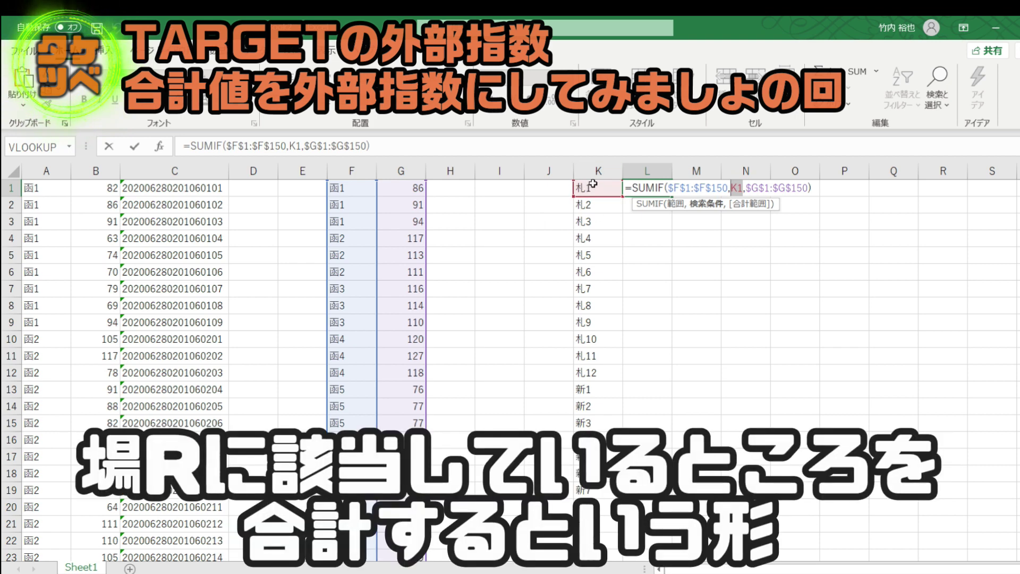
scroll(345, 220, down, 20)
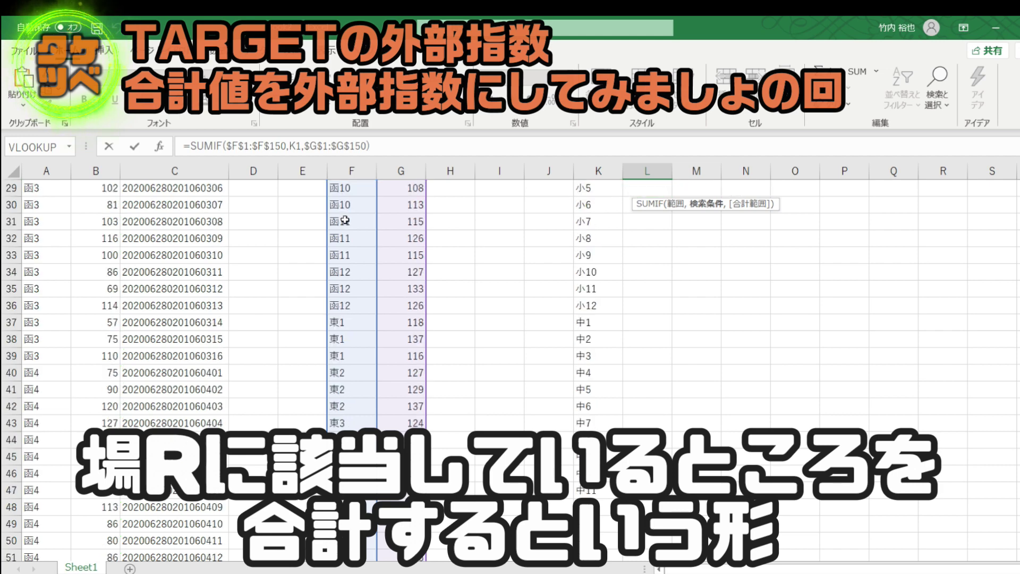
scroll(345, 221, up, 20)
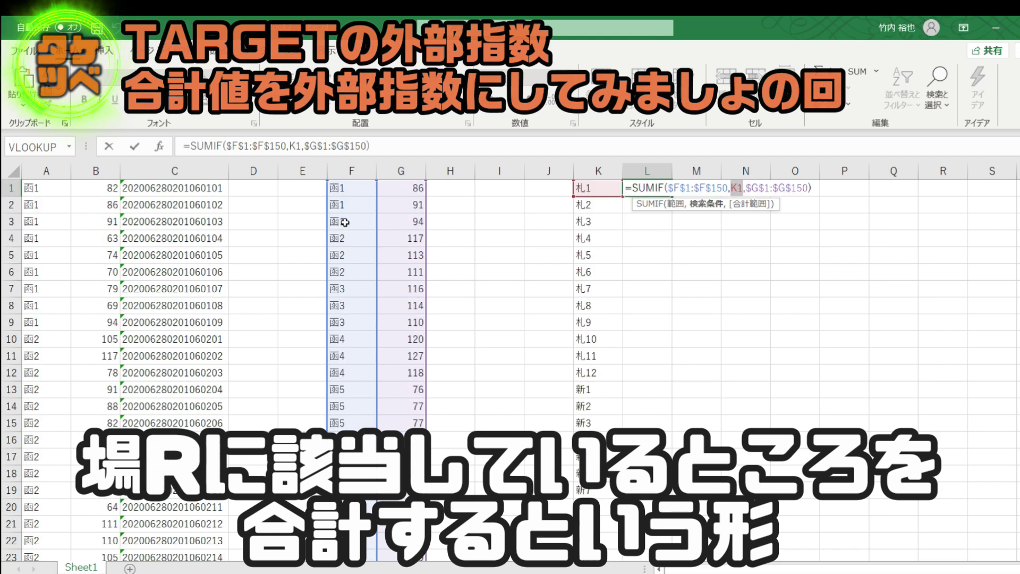
scroll(399, 187, down, 7)
scroll(399, 188, down, 7)
scroll(399, 187, up, 14)
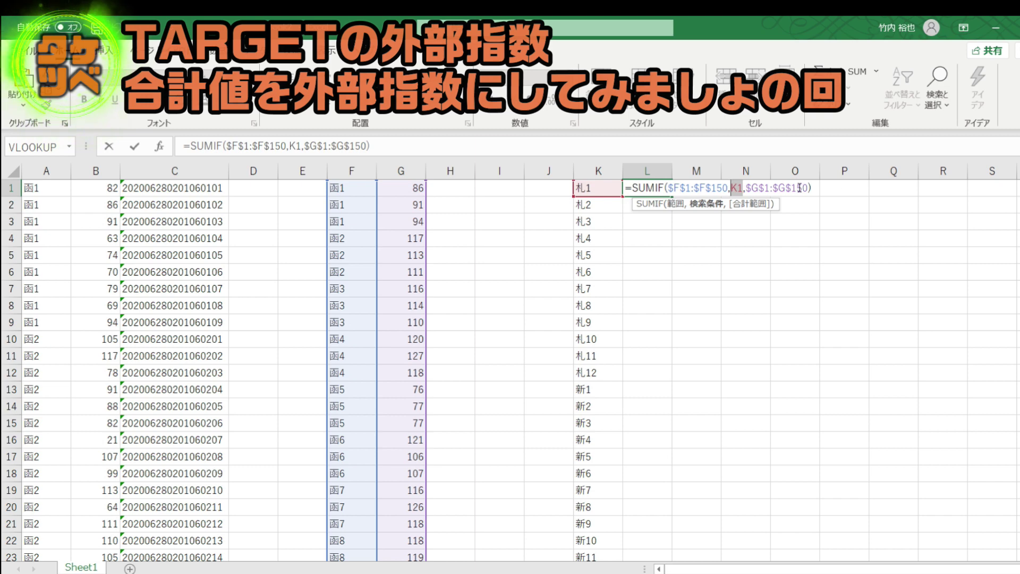
- Fill the SUMIF formula from L1 down to L120, alongside the last race label 京12
key(ctrl+Return)
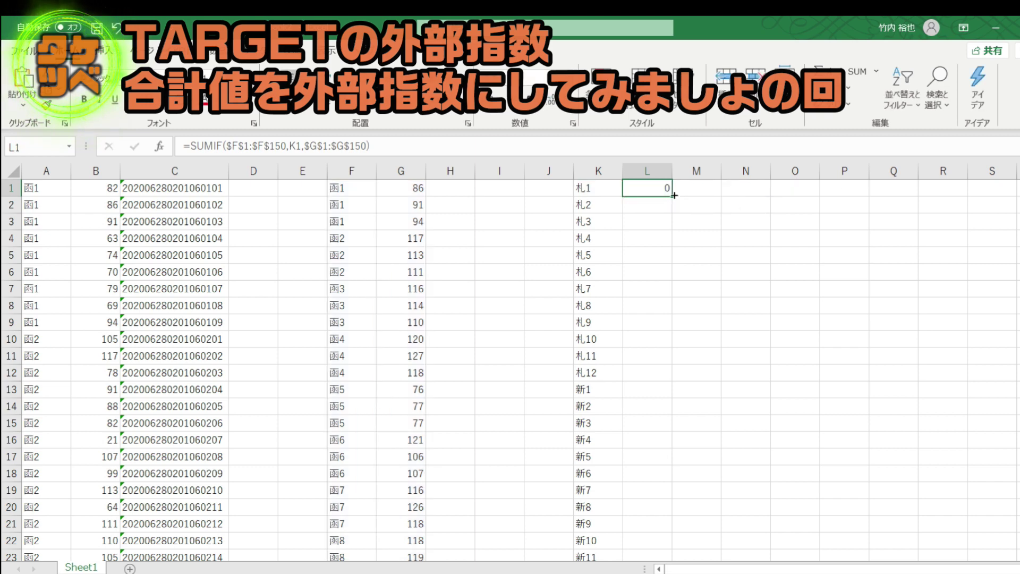
drag(673, 195, 648, 529)
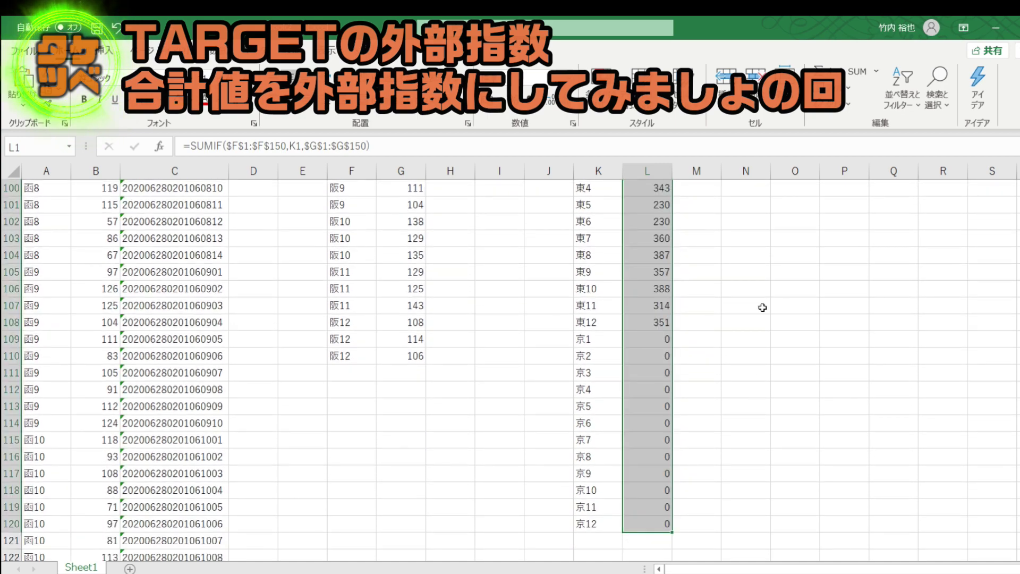
scroll(762, 307, up, 20)
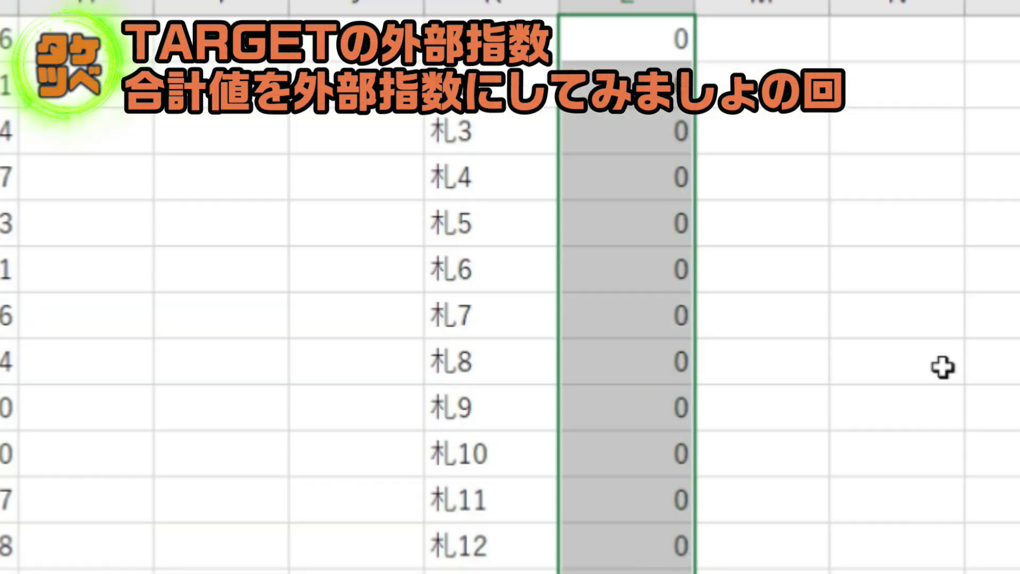
- Review the per-race index totals in column L across all racecourses, including the formula for 阪1 in L49
scroll(943, 366, down, 15)
scroll(942, 366, down, 10)
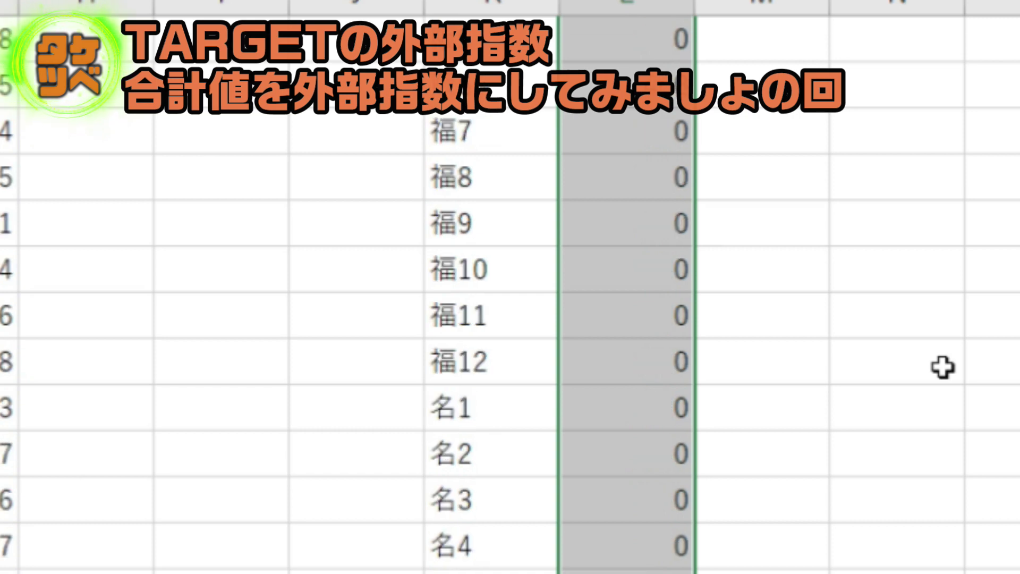
scroll(943, 366, up, 13)
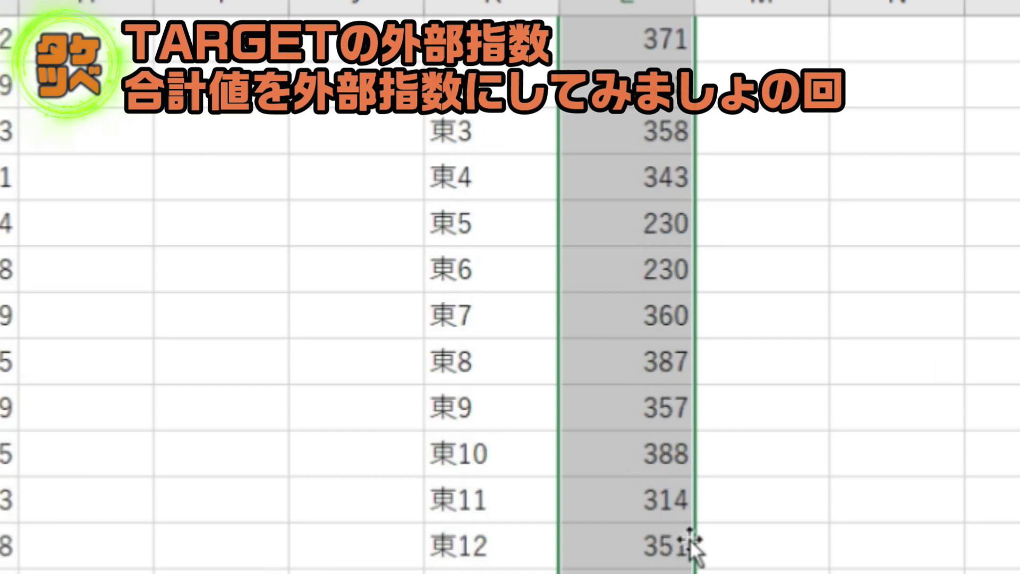
scroll(689, 539, down, 13)
scroll(693, 524, up, 20)
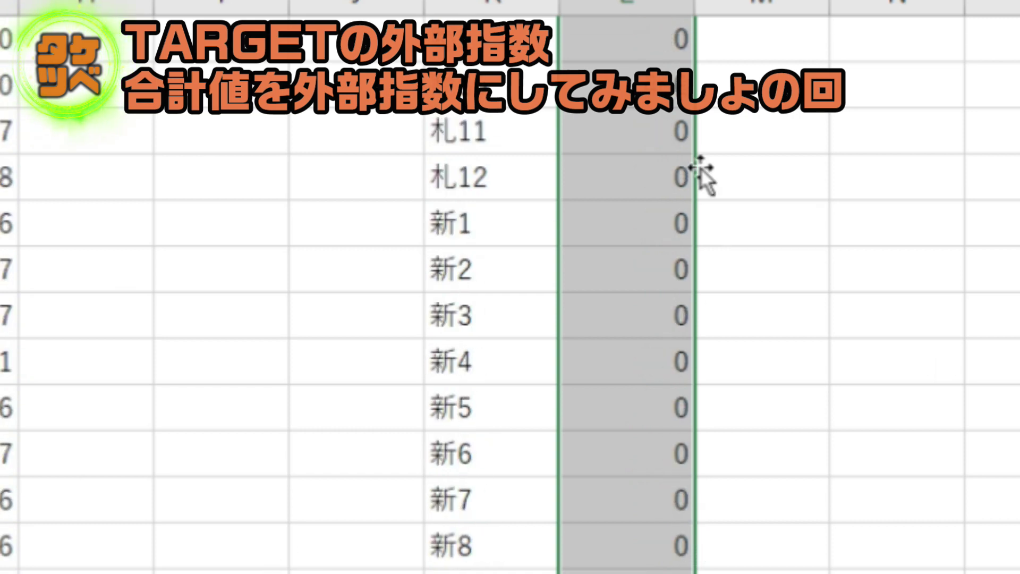
scroll(696, 218, up, 3)
scroll(699, 239, down, 16)
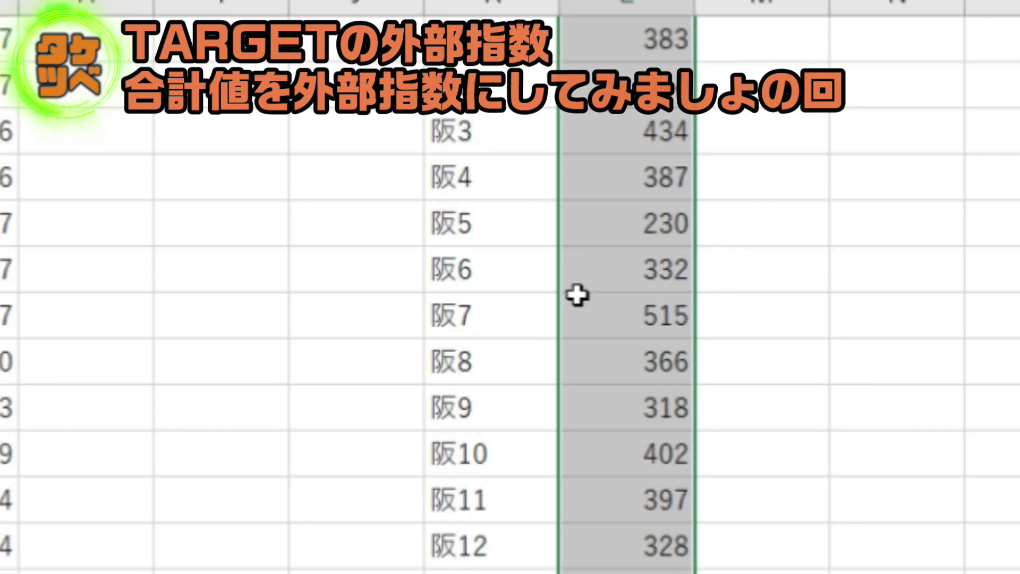
scroll(518, 295, up, 3)
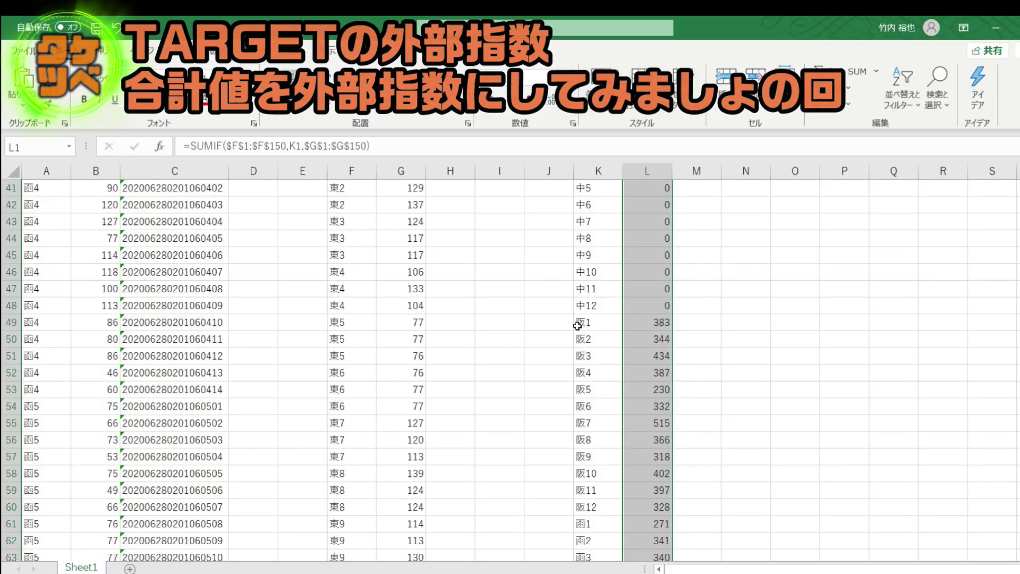
click(578, 325)
scroll(444, 321, down, 12)
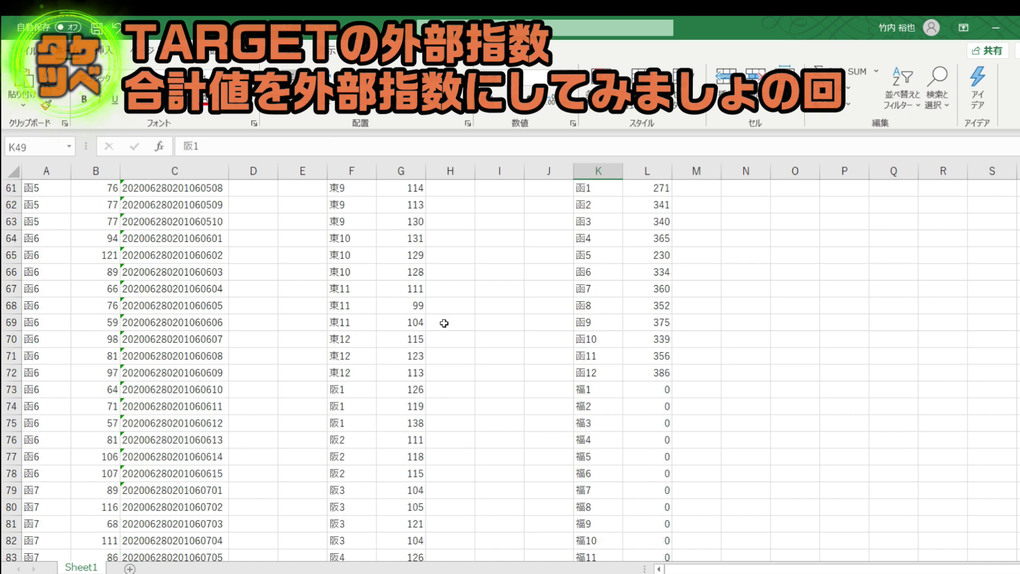
scroll(414, 333, up, 3)
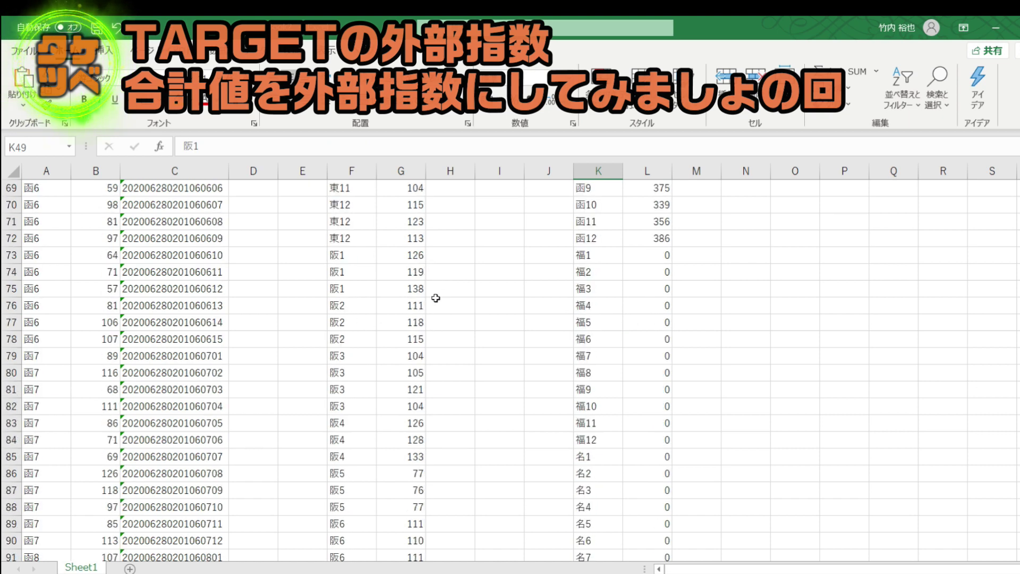
scroll(751, 283, up, 8)
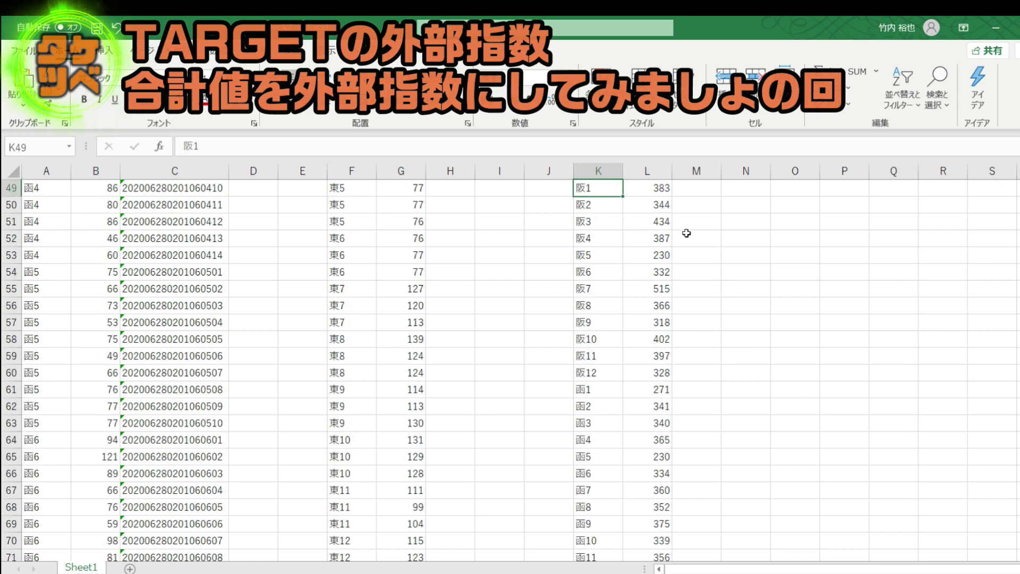
scroll(690, 238, up, 1)
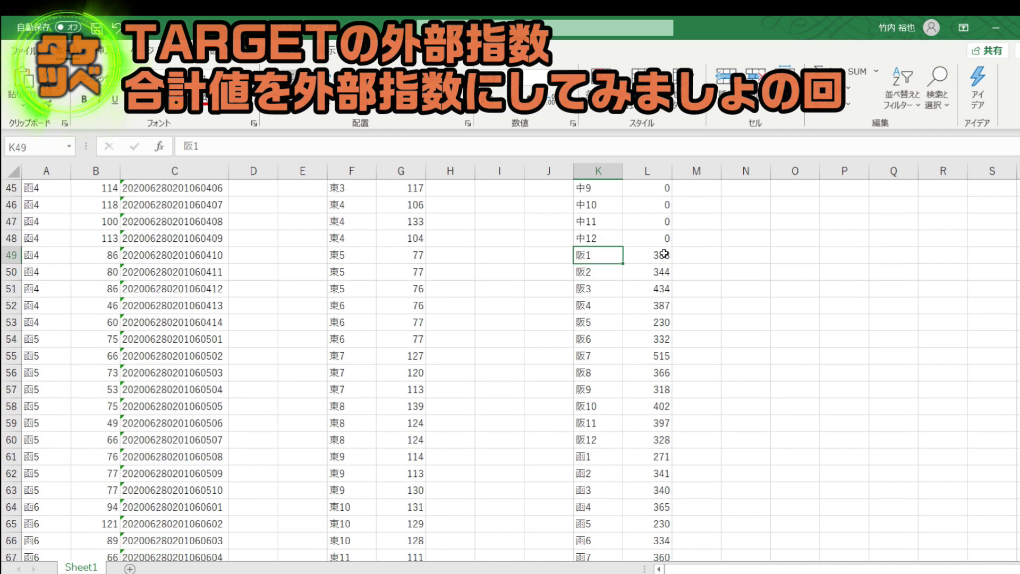
click(663, 254)
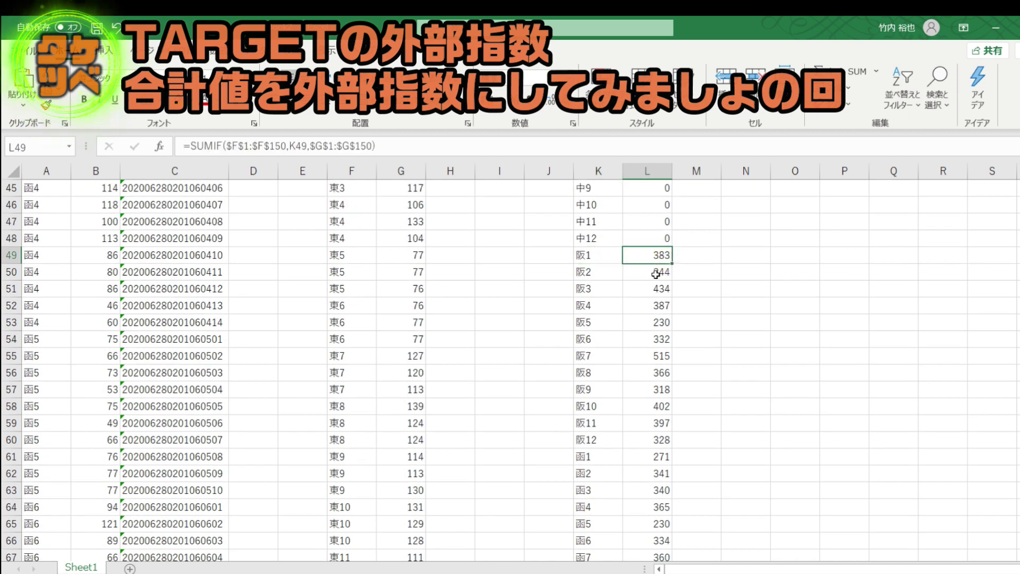
- Insert a VLOOKUP function in D1 with the race label in A1 as its lookup value
scroll(642, 358, up, 15)
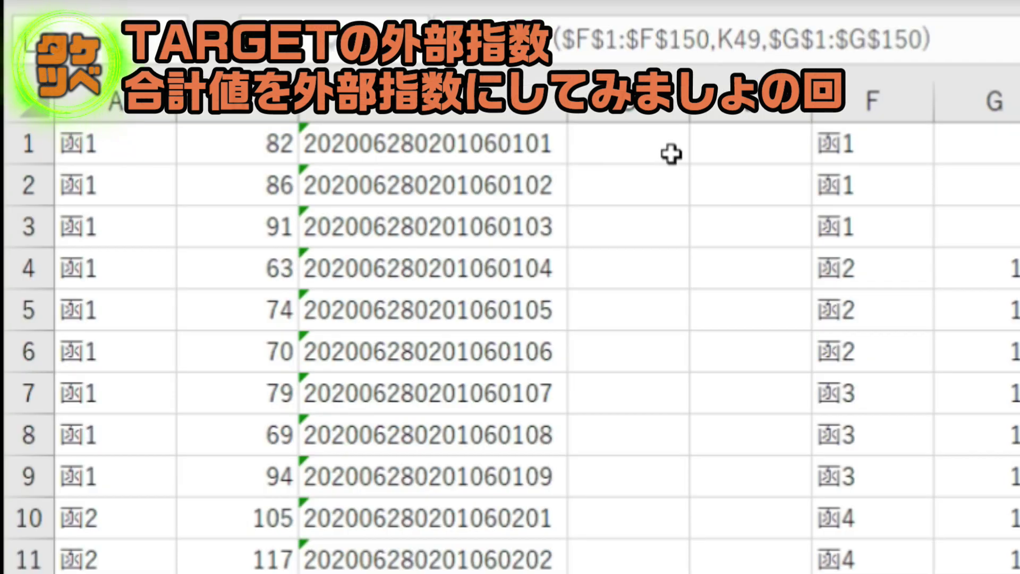
click(644, 151)
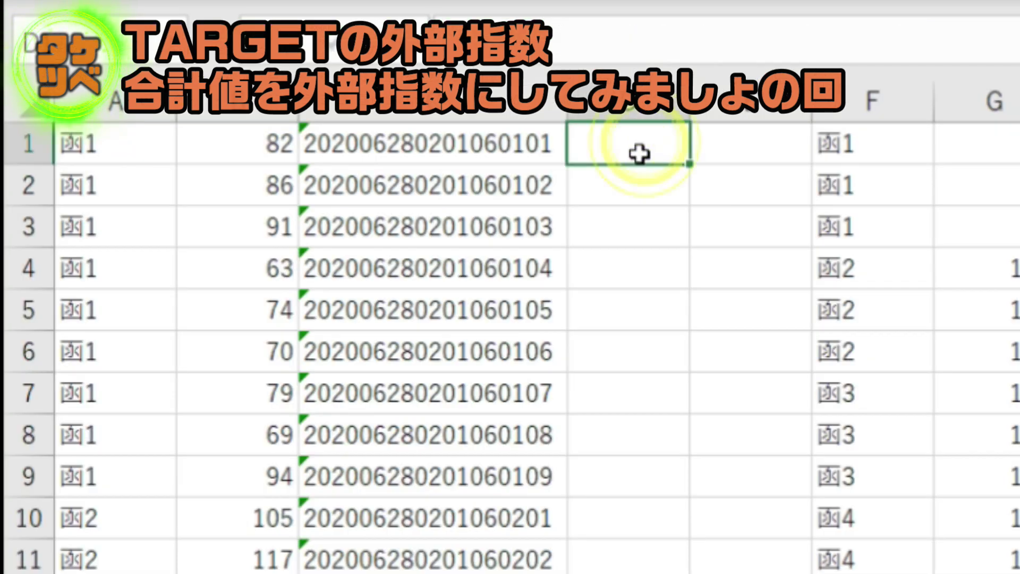
click(617, 198)
click(615, 139)
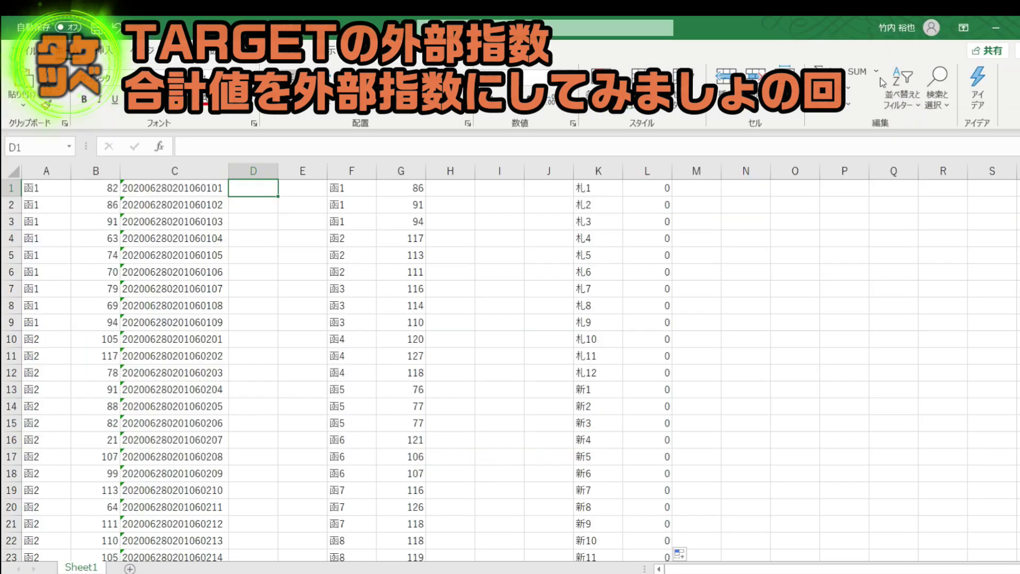
click(877, 72)
click(893, 183)
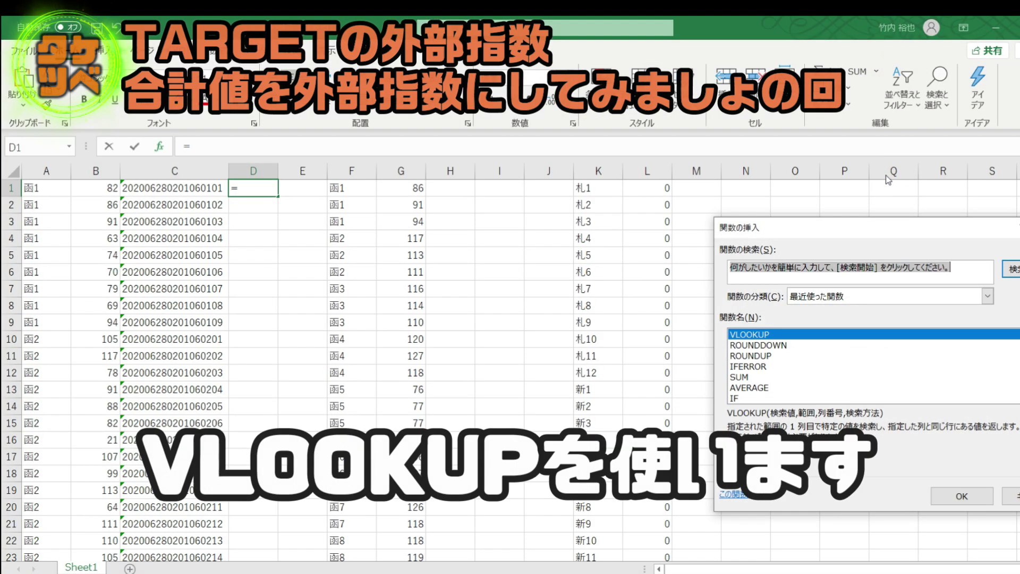
click(961, 496)
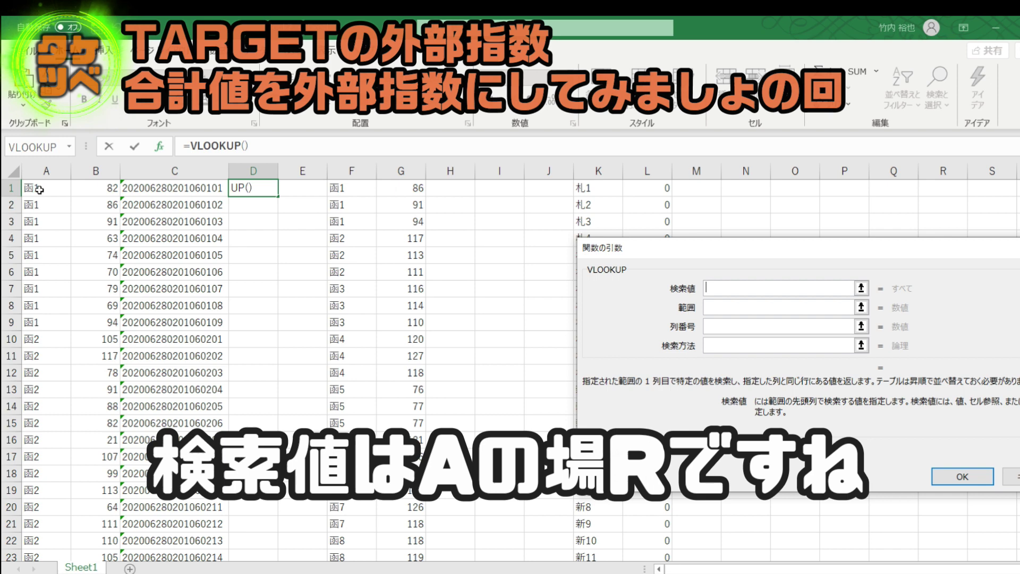
click(40, 189)
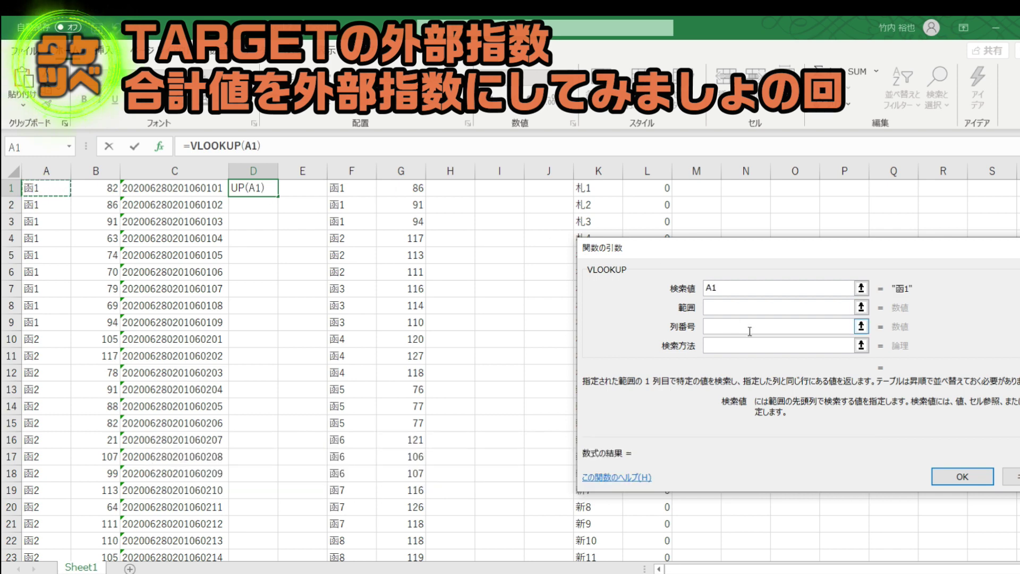
- Complete D1's VLOOKUP with range K1:L120, column number 2 and match type 0
click(734, 306)
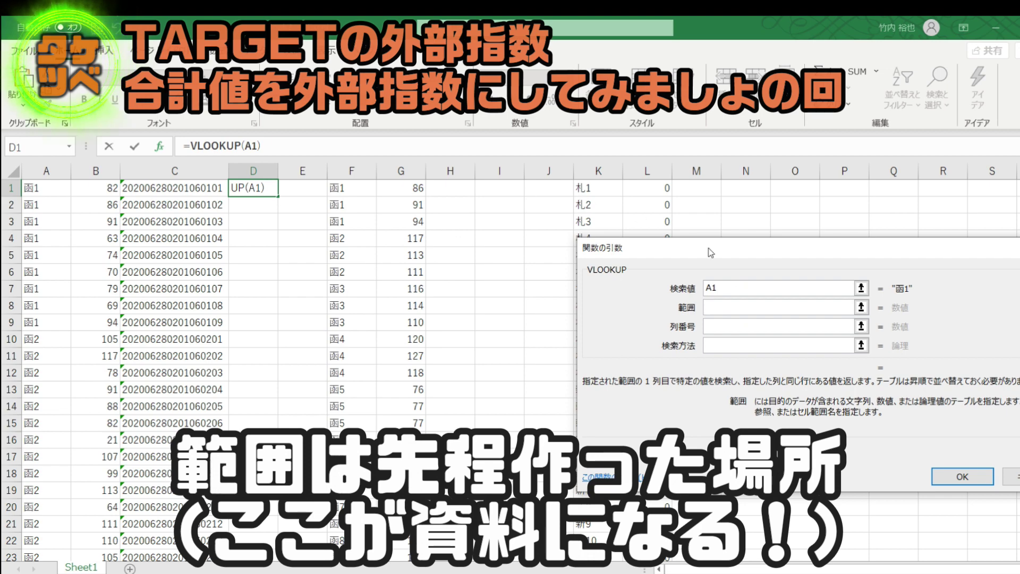
drag(710, 253, 874, 222)
drag(599, 186, 638, 555)
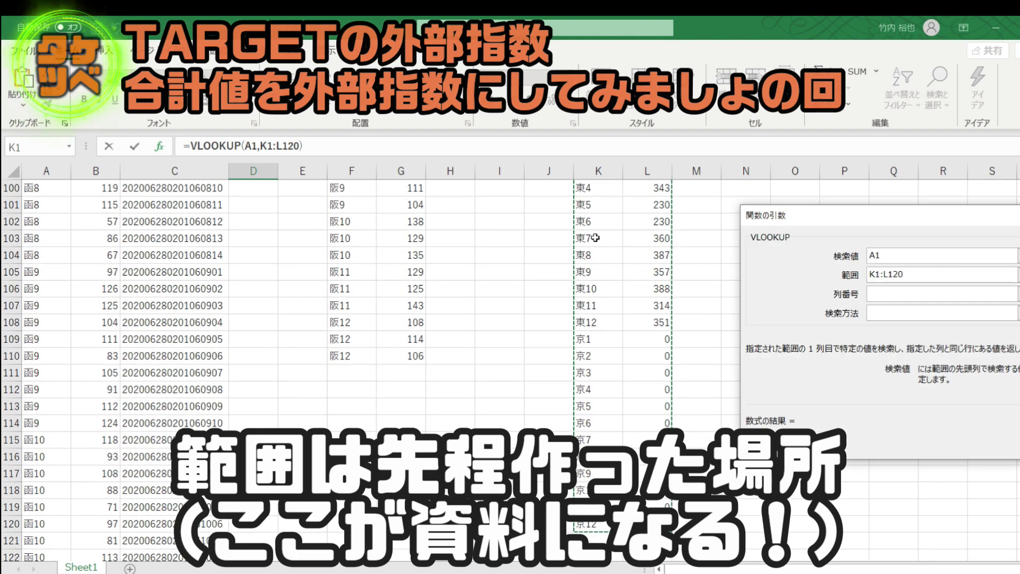
click(924, 288)
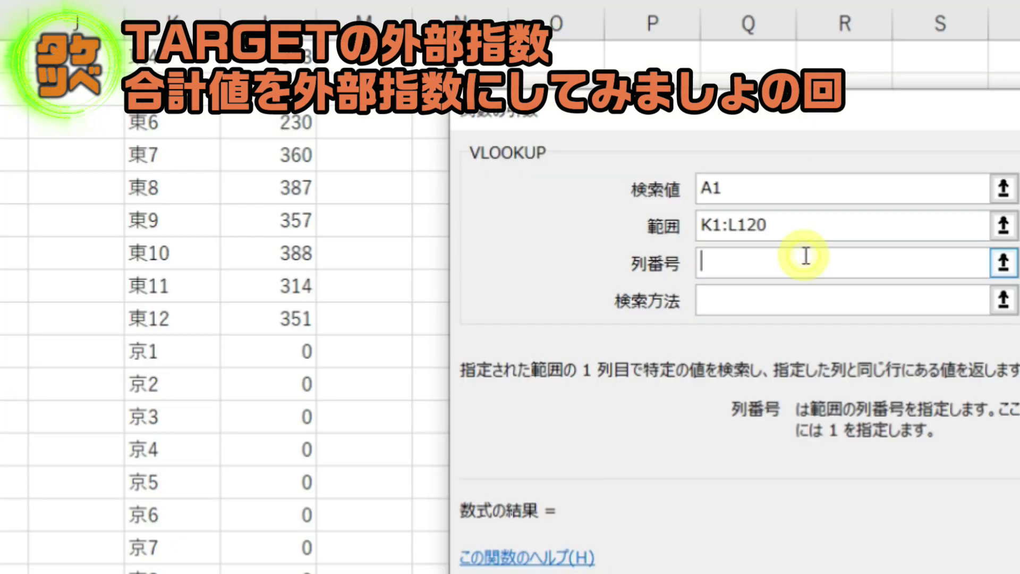
text(2)
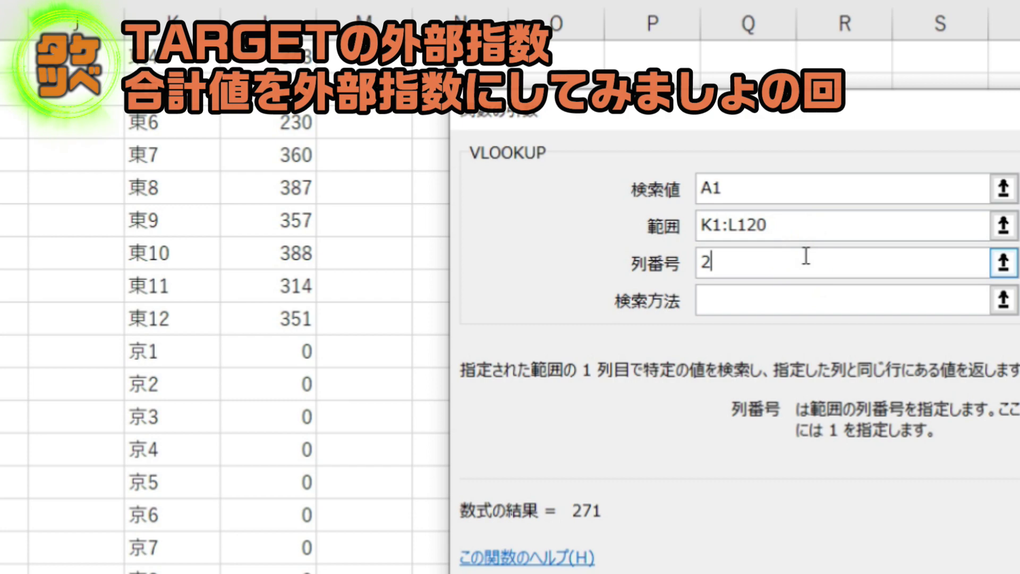
click(770, 292)
text(0)
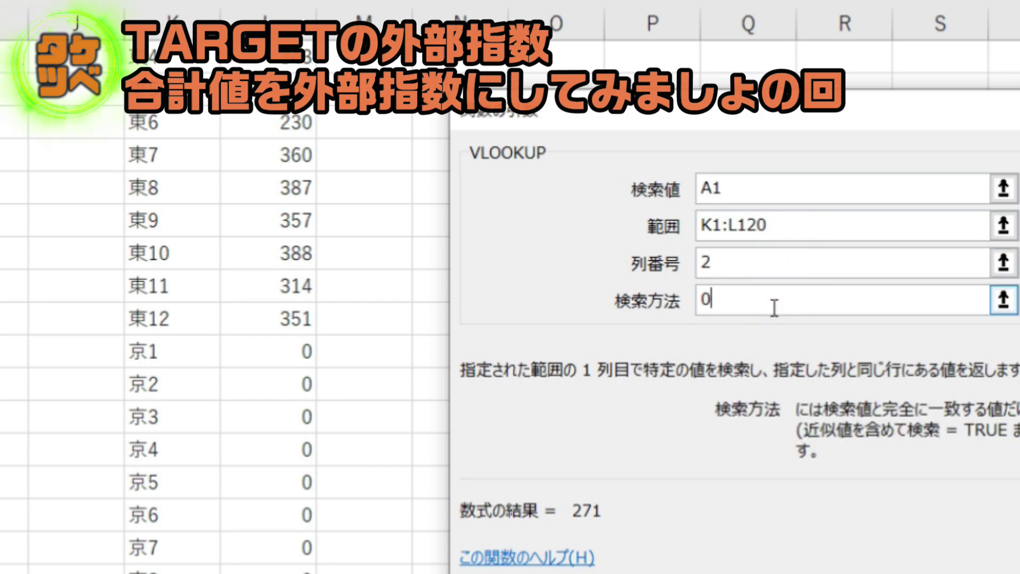
key(Return)
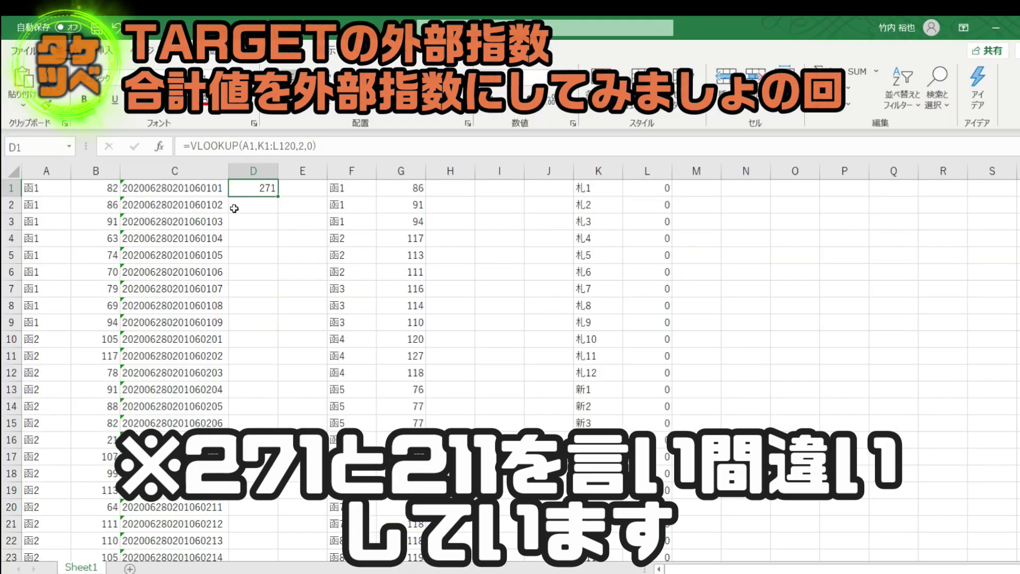
- Fill the VLOOKUP formula with its relative range from D1 down to D17
scroll(744, 350, down, 12)
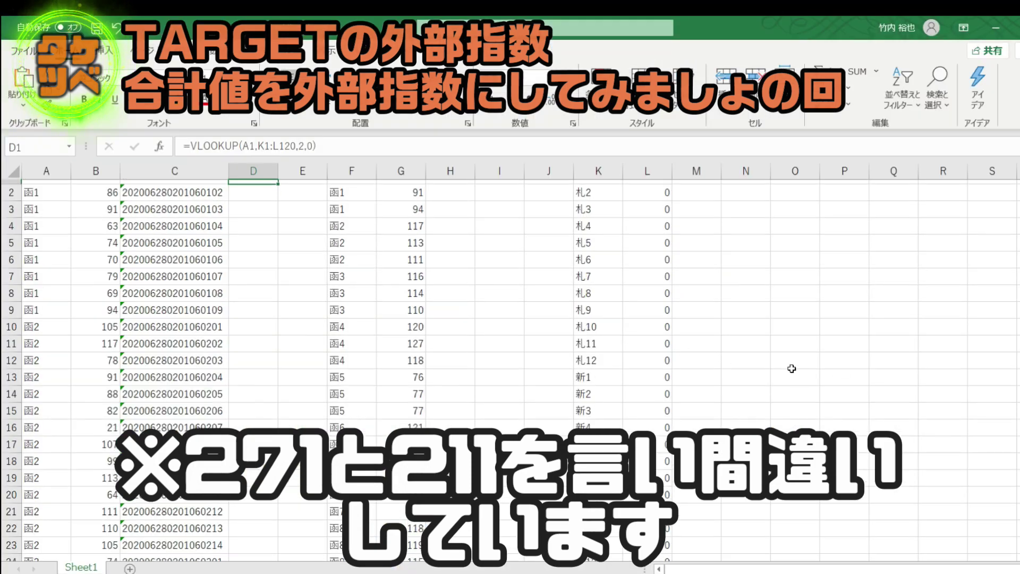
scroll(705, 351, down, 7)
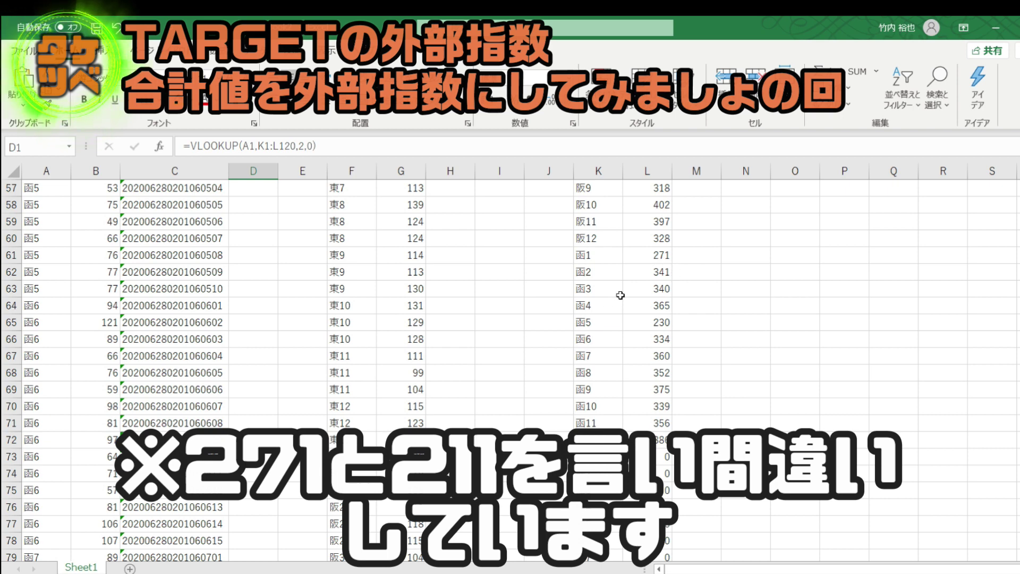
scroll(620, 294, up, 19)
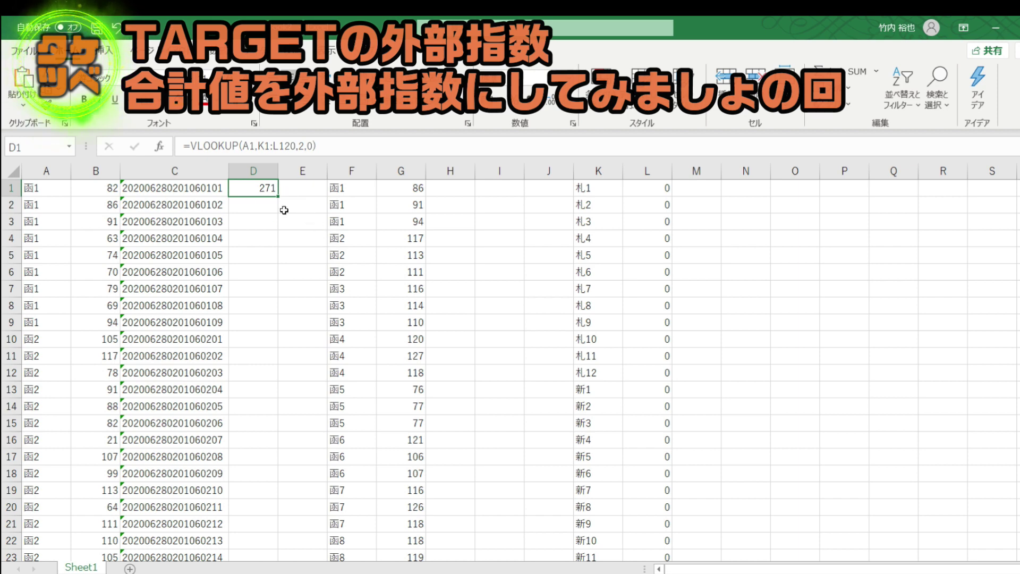
drag(280, 197, 278, 458)
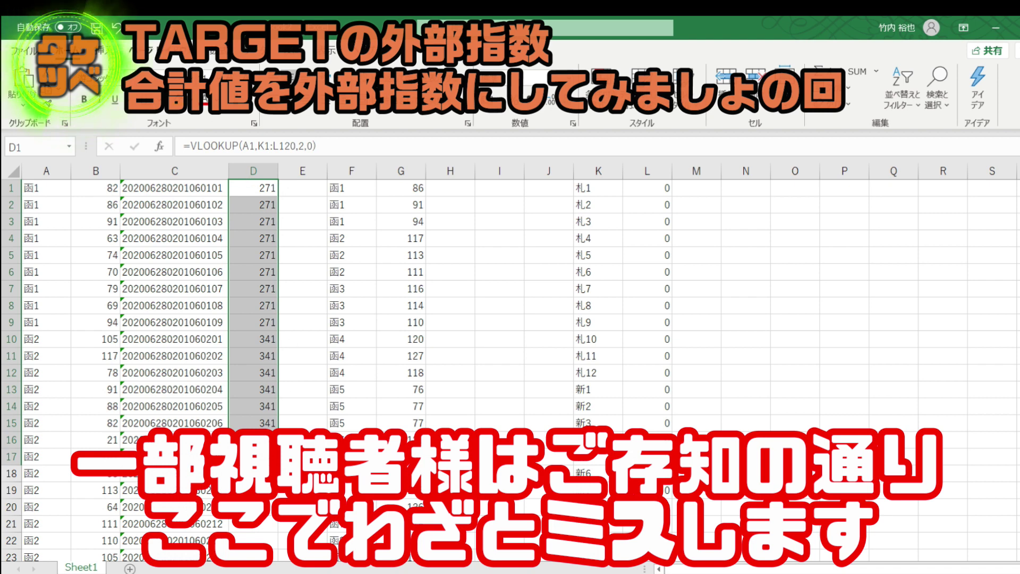
- Examine the lookup range in D11's copied VLOOKUP formula and compare it with the range in D1
click(263, 186)
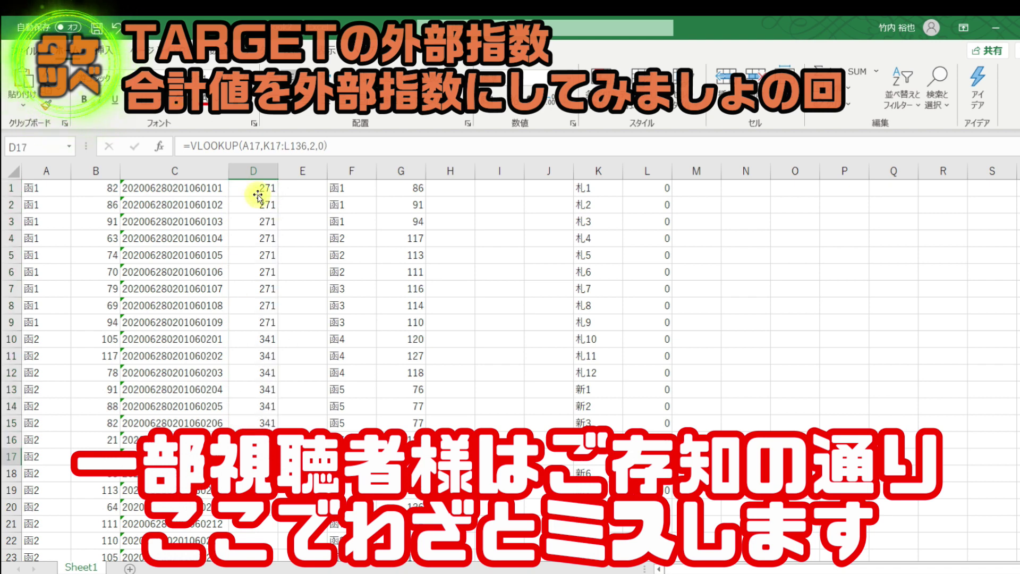
click(266, 355)
double_click(265, 356)
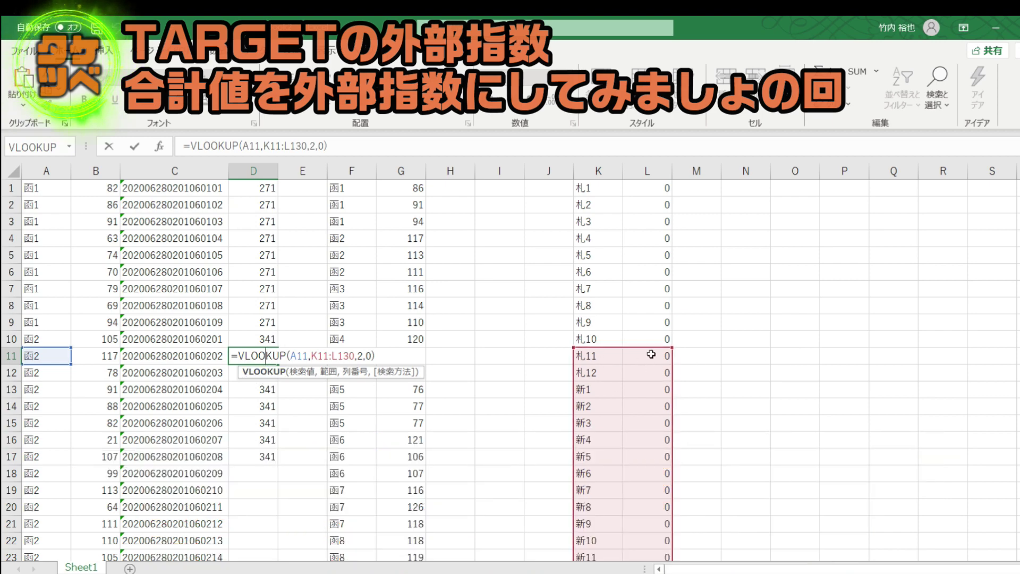
scroll(651, 353, down, 15)
scroll(653, 391, down, 3)
scroll(648, 389, up, 18)
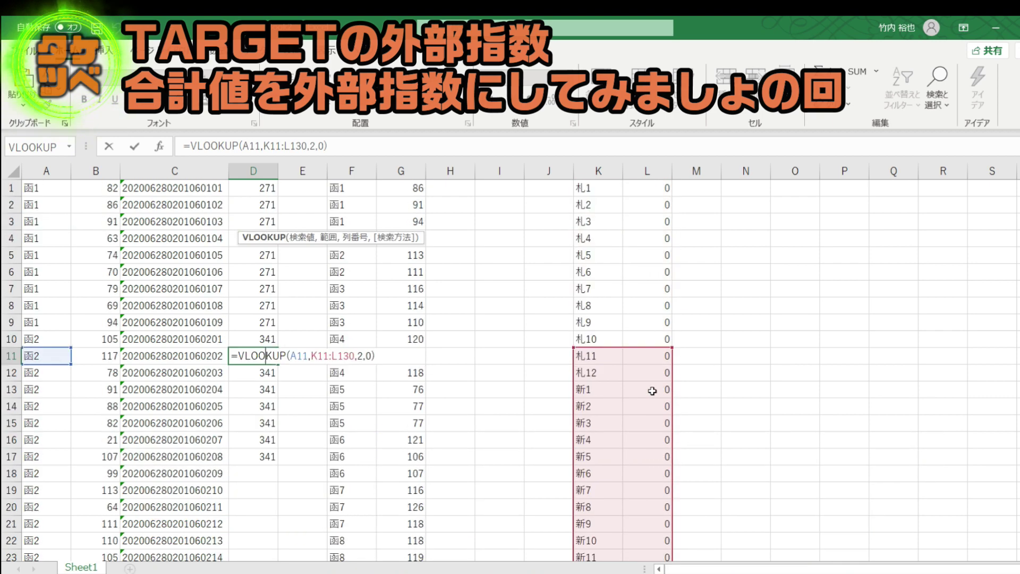
key(Escape)
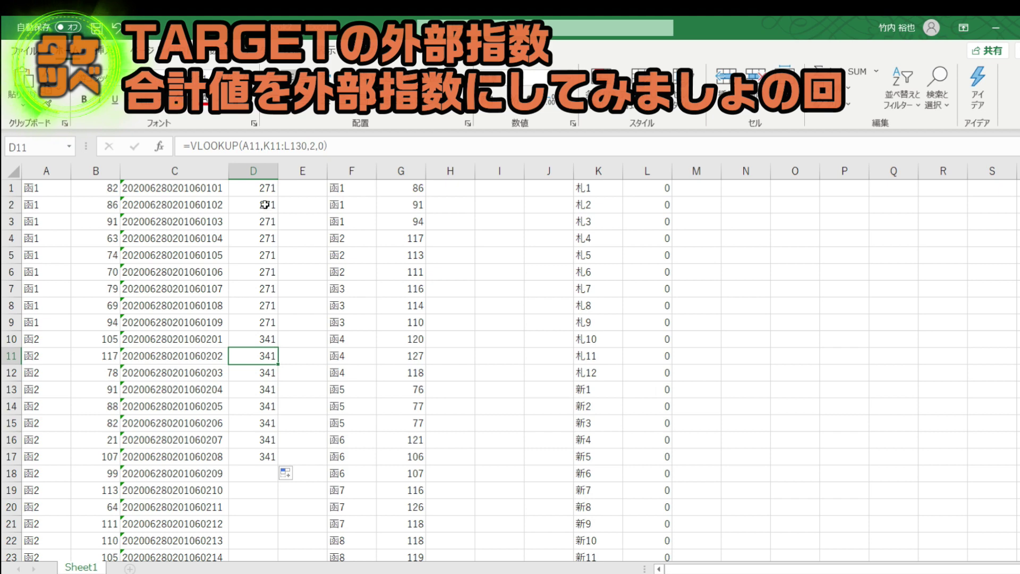
click(261, 189)
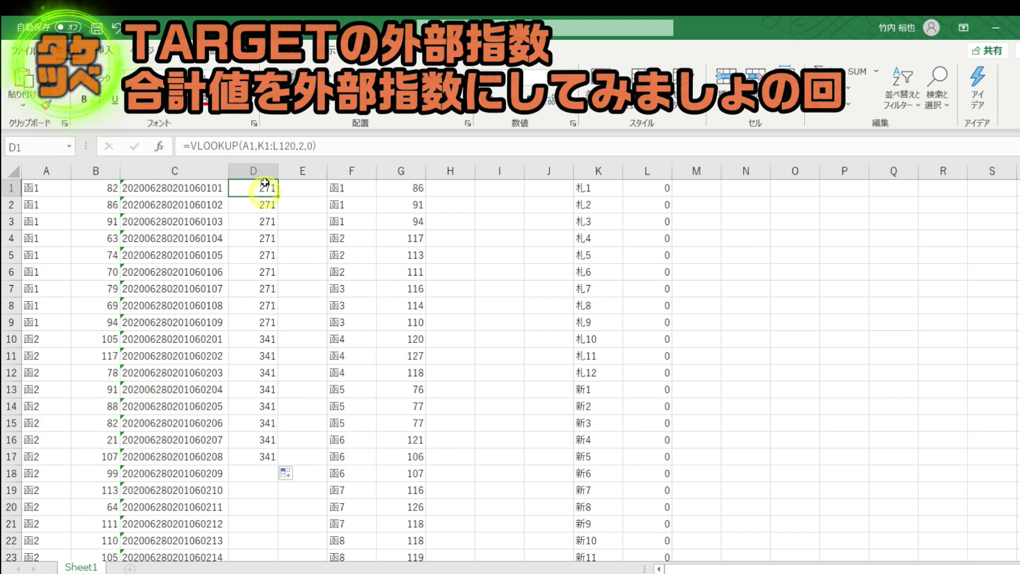
double_click(257, 188)
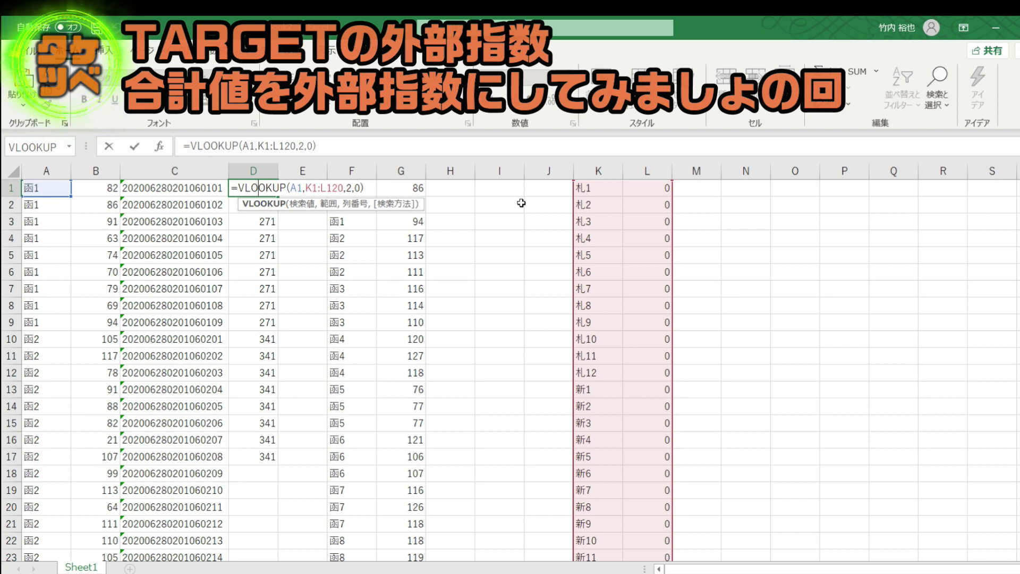
scroll(636, 356, down, 7)
scroll(637, 356, up, 7)
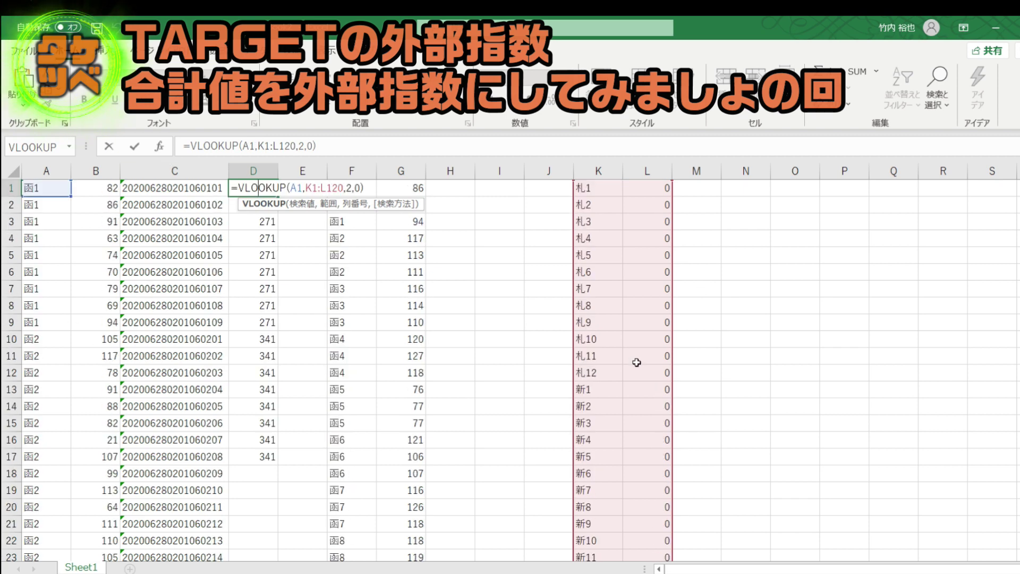
key(Escape)
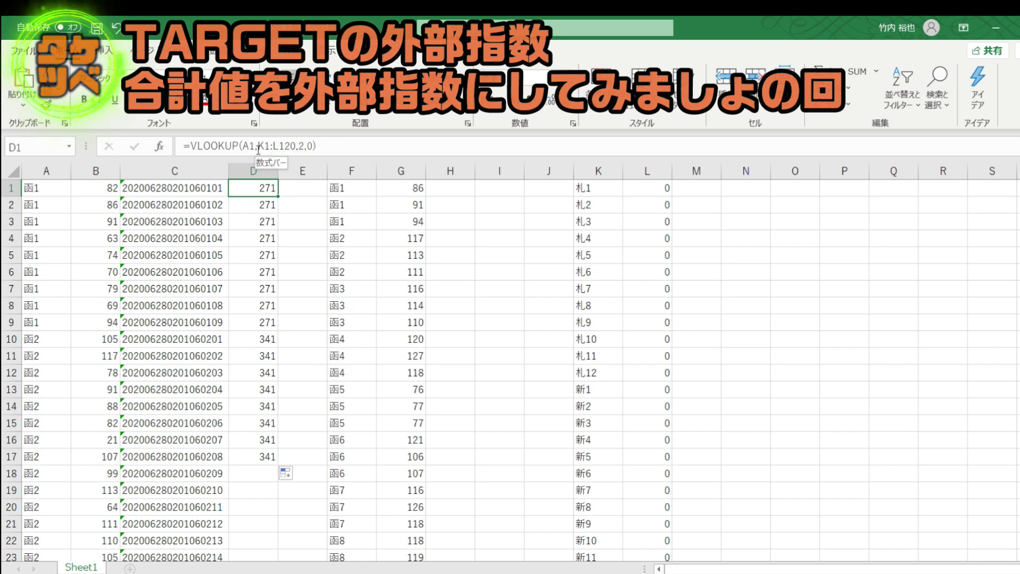
- Make the lookup range in D1's VLOOKUP formula absolute as $K$1:$L$120
click(258, 147)
text($)
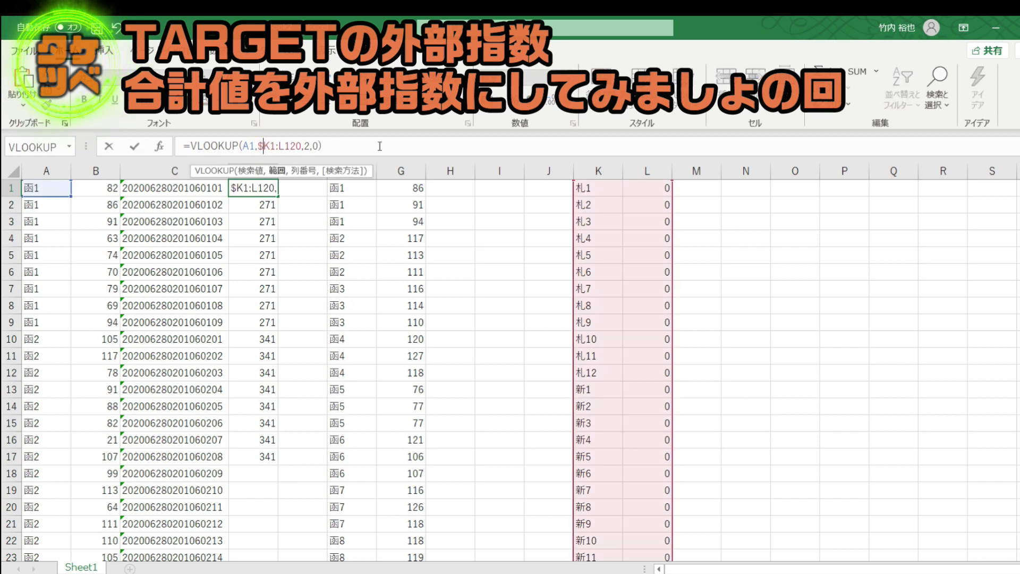
key(Right)
text($)
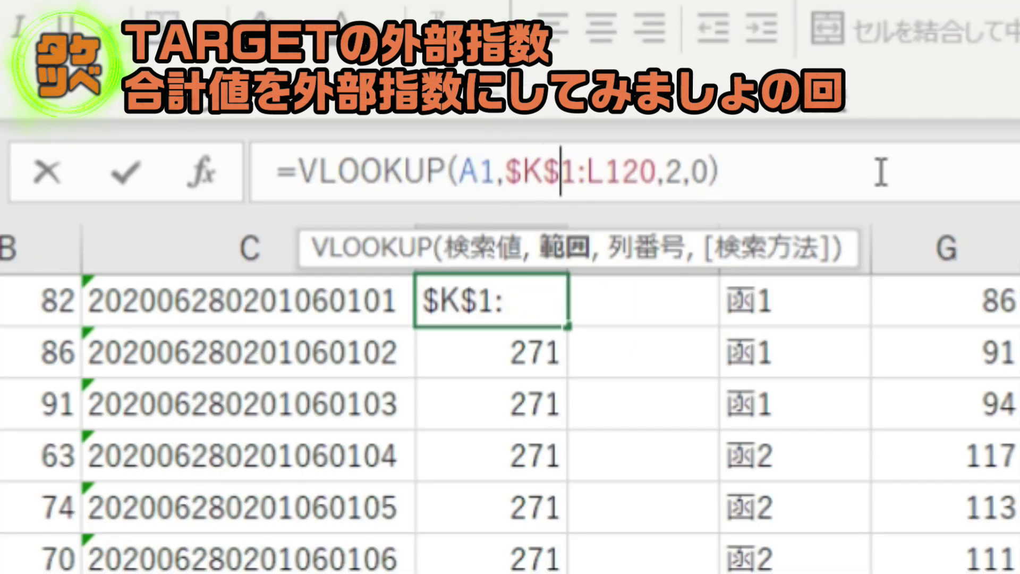
key(Right)
key(Right)
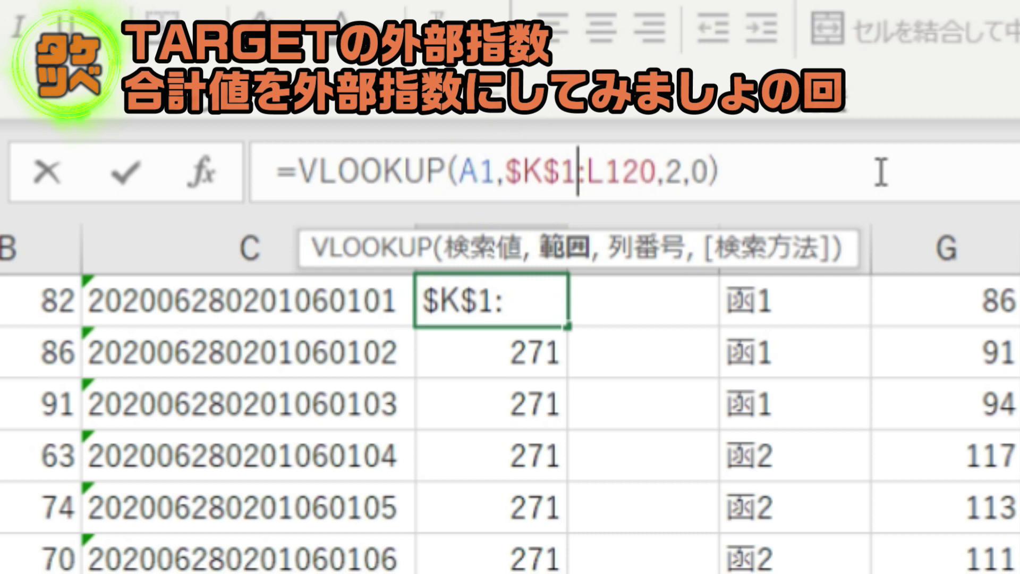
text($)
key(Right)
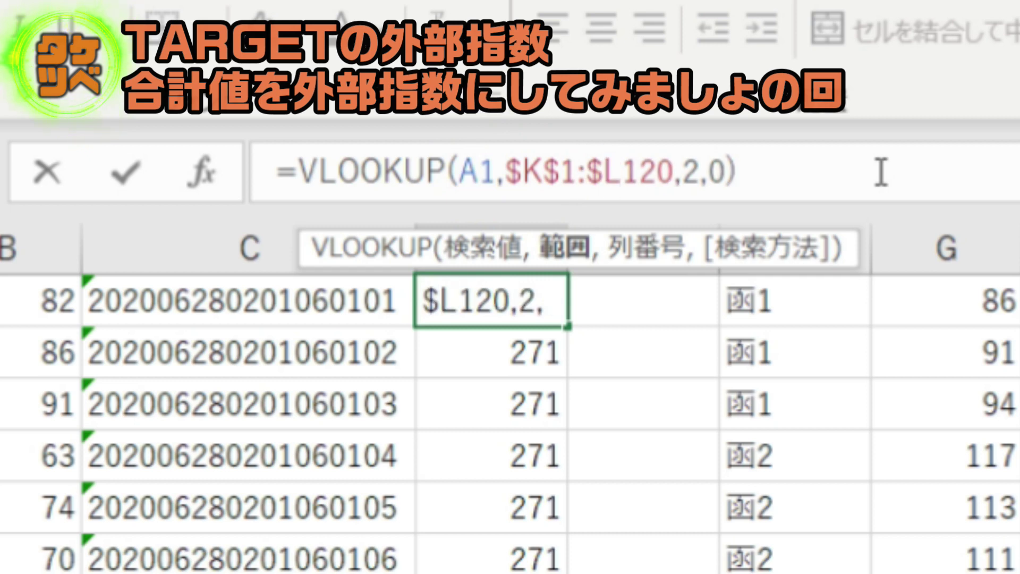
text($)
key(Return)
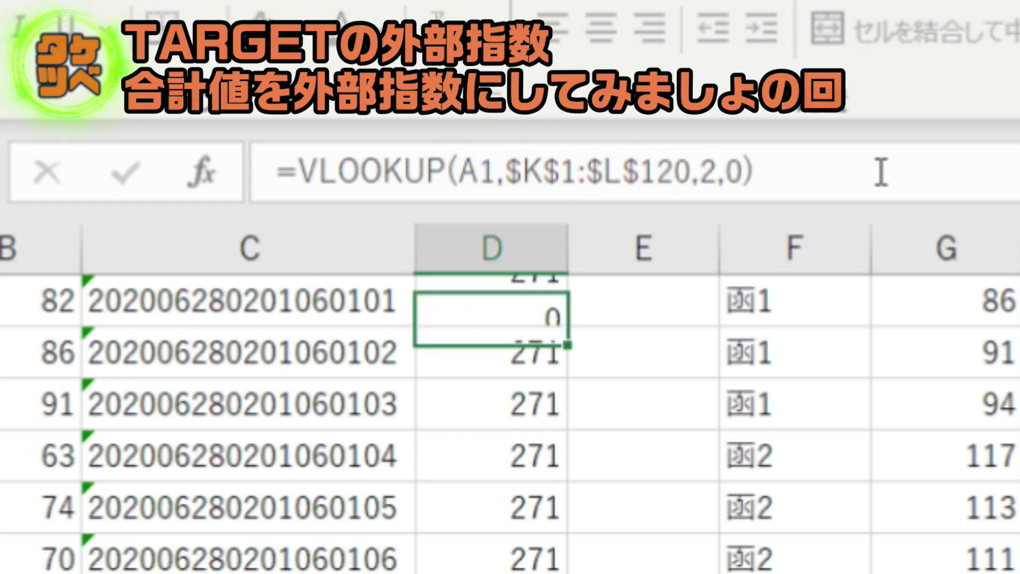
- Fill the VLOOKUP with its absolute range from D1 down to D19 and check the lookup range in D10
click(543, 296)
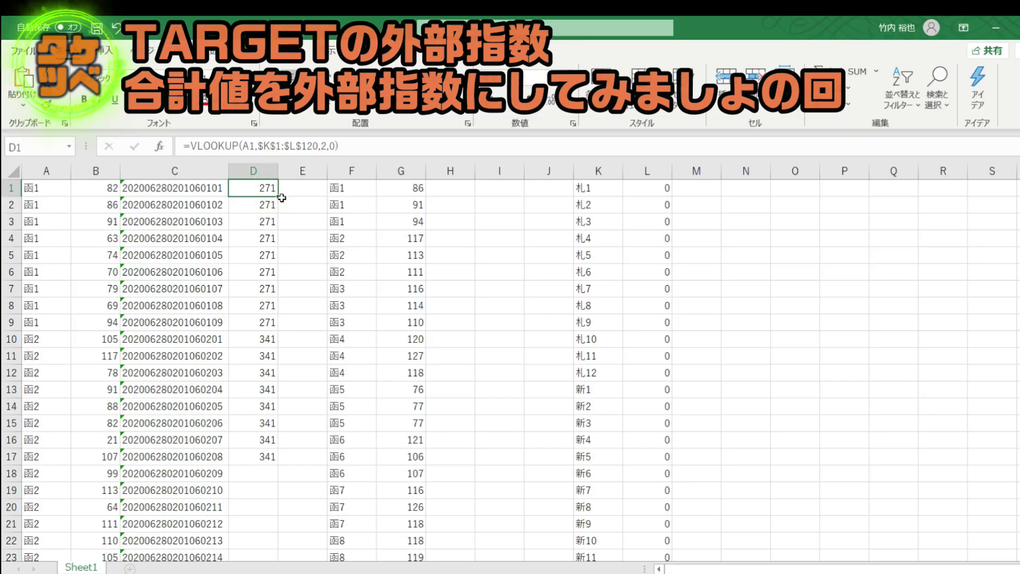
drag(278, 196, 279, 496)
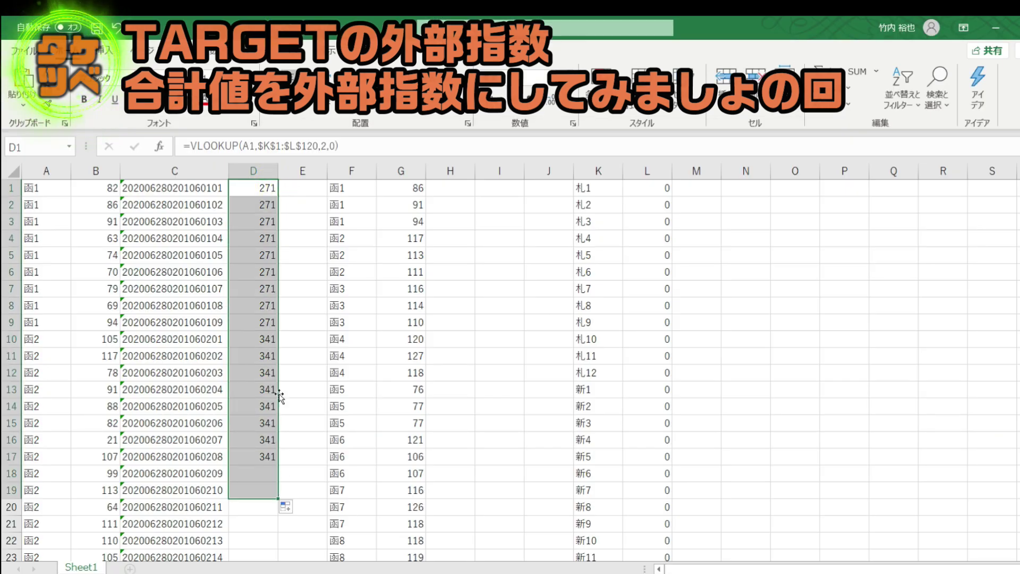
double_click(260, 348)
double_click(260, 348)
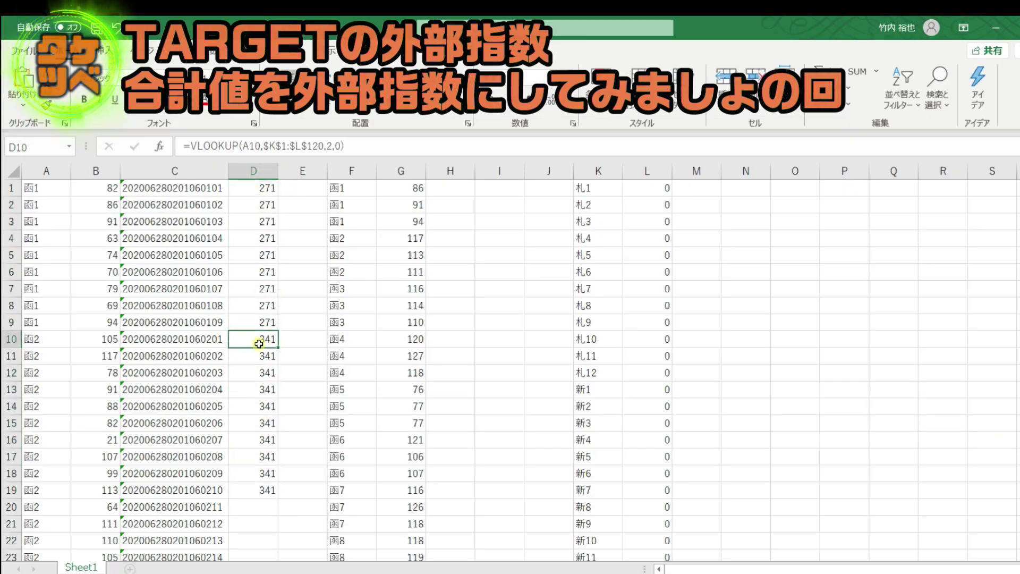
double_click(260, 340)
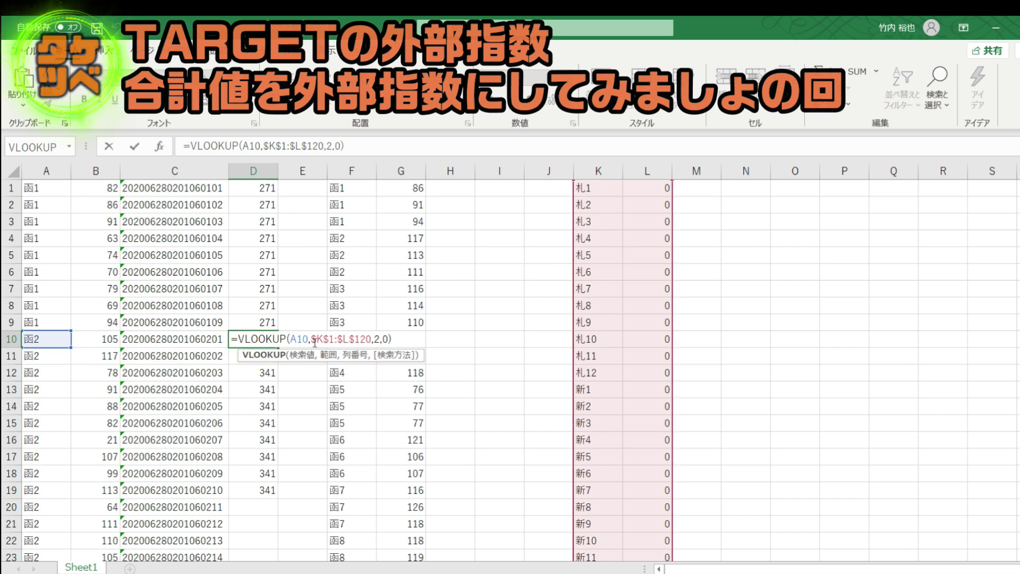
- Fill the VLOOKUP formula from D1 down to D511, the last horse ID row of race 阪12
click(257, 191)
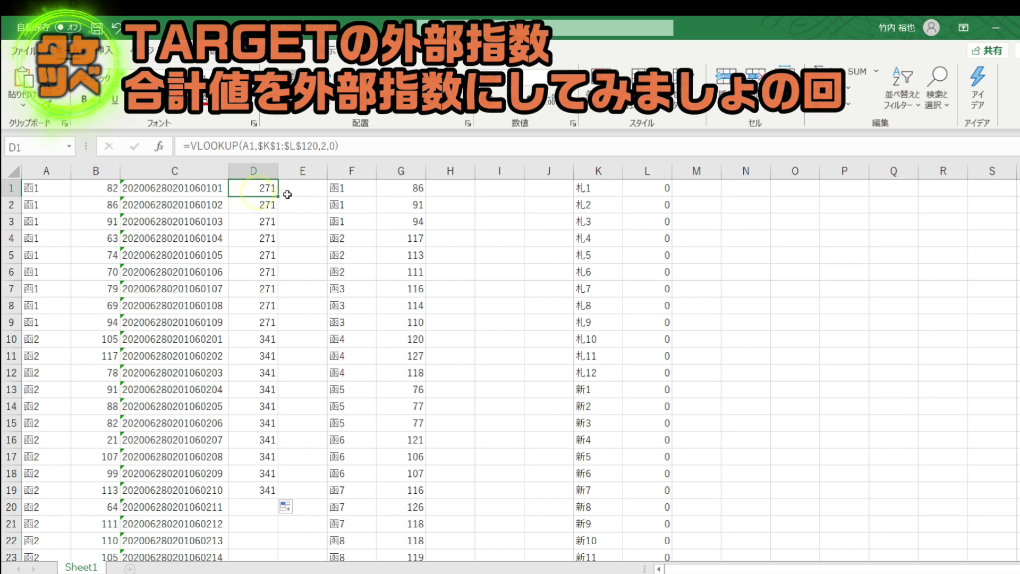
drag(277, 196, 273, 526)
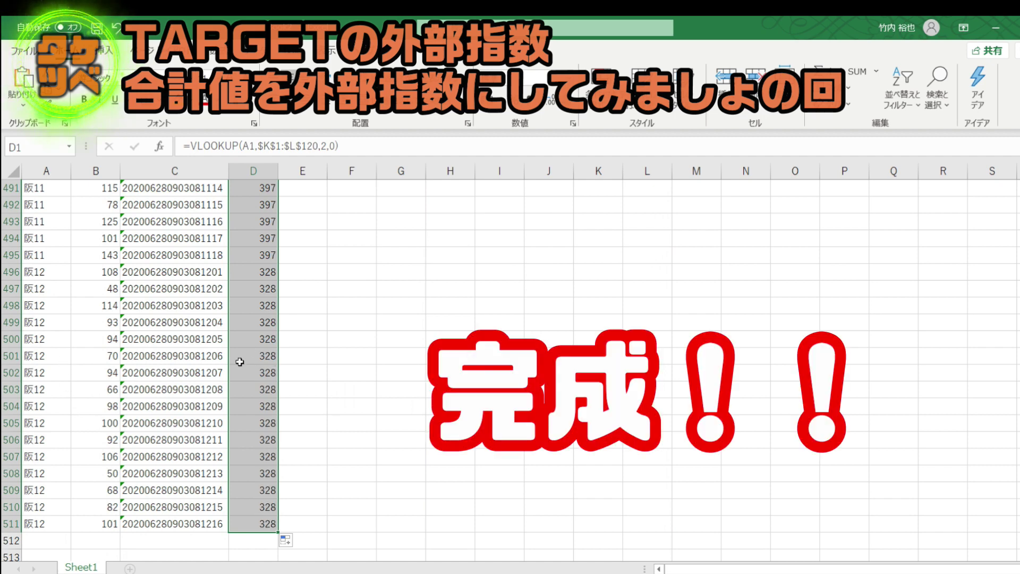
- Review the looked-up race totals beside the horse IDs in column D, from race 阪12 back up to the 函 races
click(263, 356)
scroll(266, 420, up, 19)
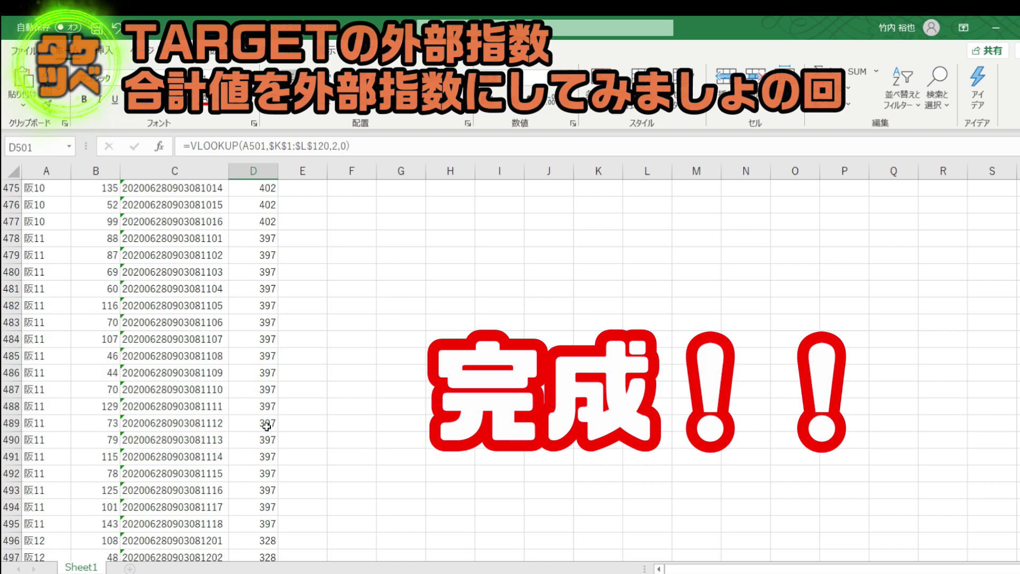
scroll(261, 352, up, 15)
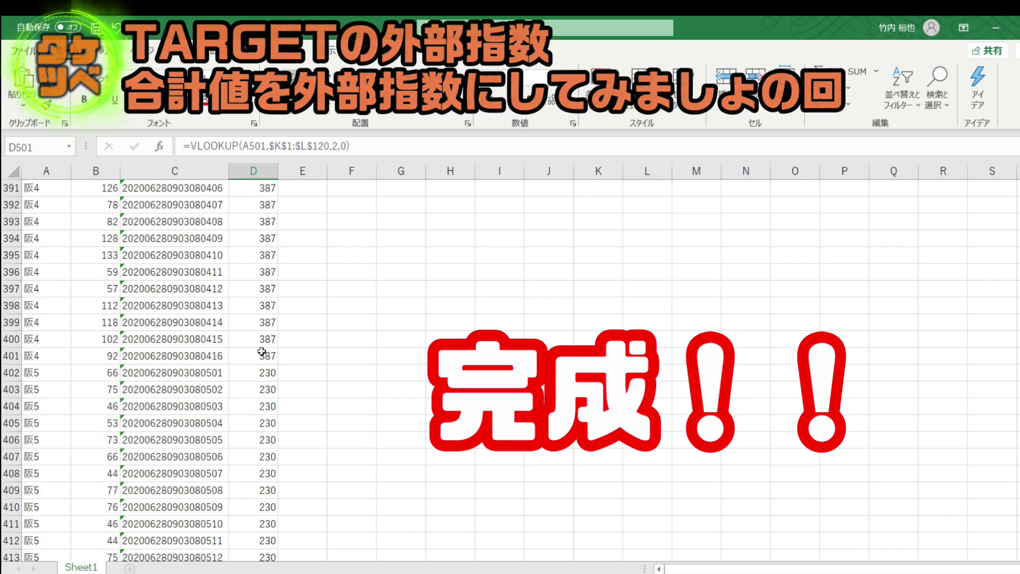
scroll(262, 351, up, 20)
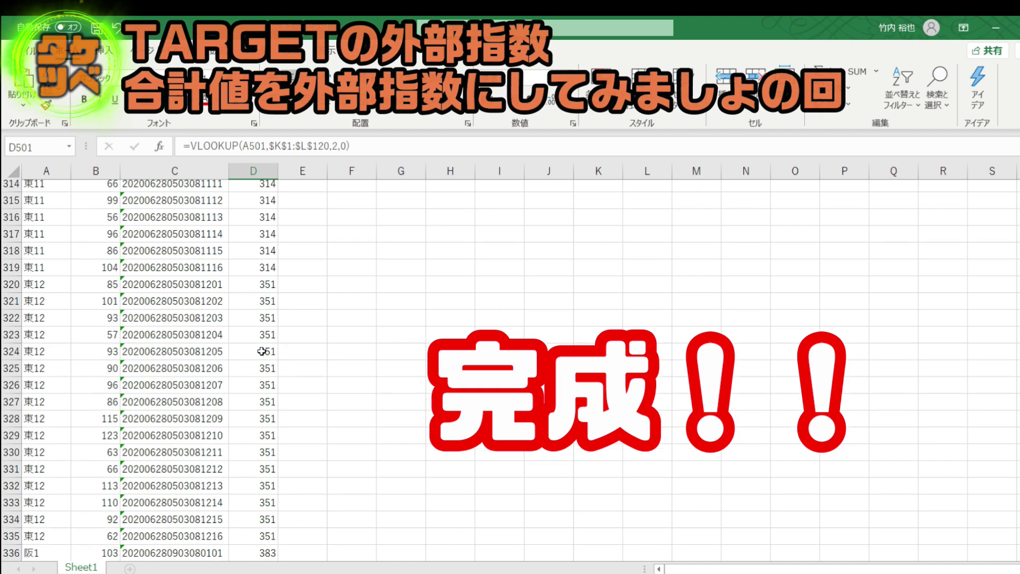
scroll(262, 352, up, 20)
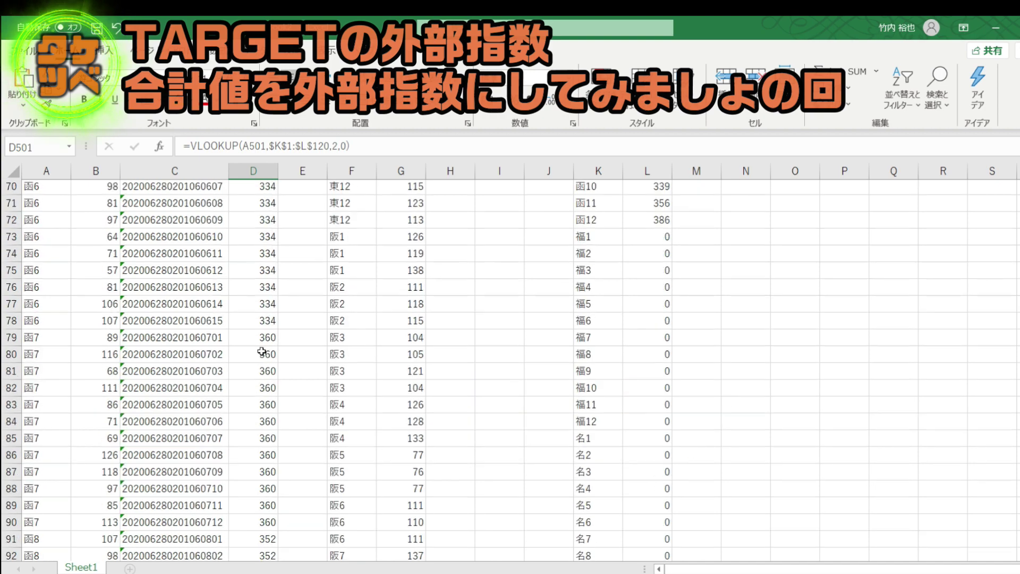
drag(158, 189, 273, 531)
scroll(510, 369, up, 20)
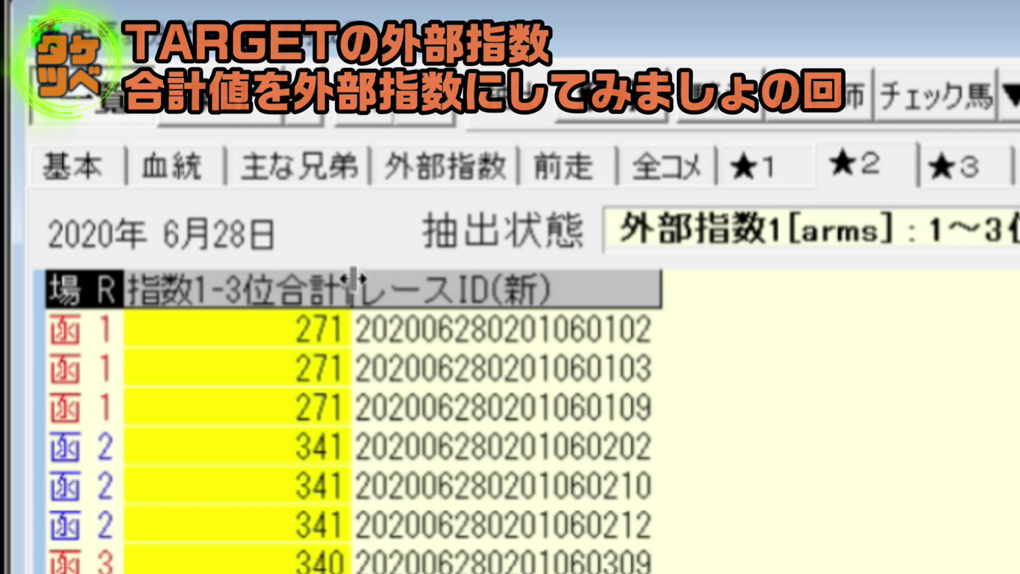
- Switch to TARGET and widen the 指数1-3位合計値 column in the race list to fit its full heading
drag(351, 277, 462, 279)
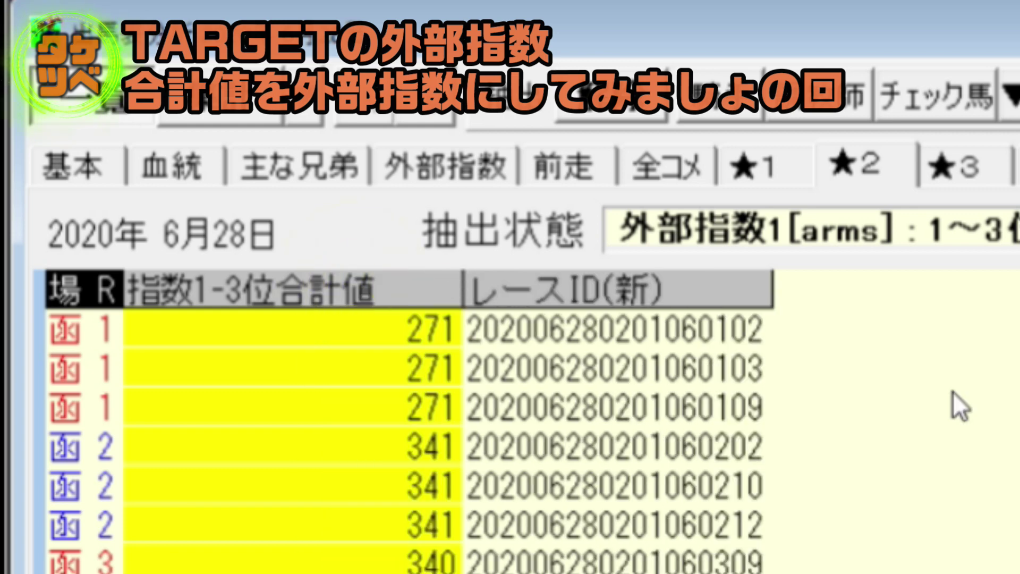